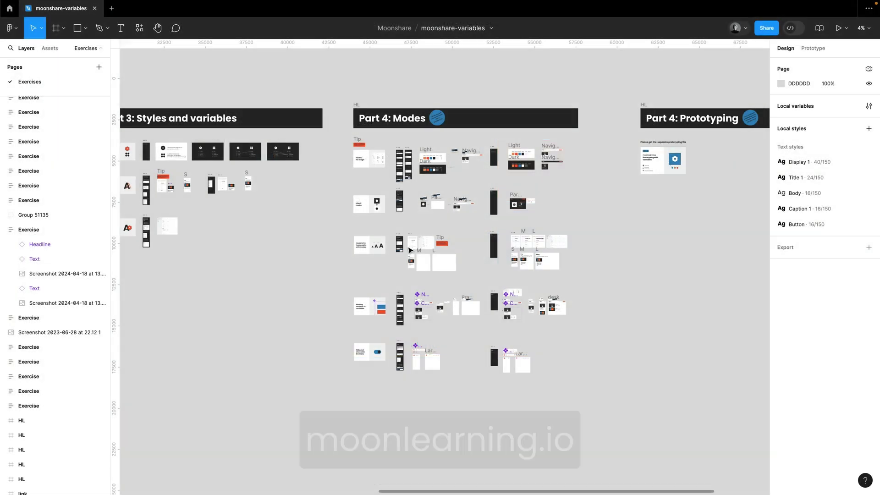
- Zoom in on the Exercises canvas to bring the typography exercise into view
{"action": "scroll", "coordinate": [410, 250], "scroll_direction": "up", "scroll_amount": 10}
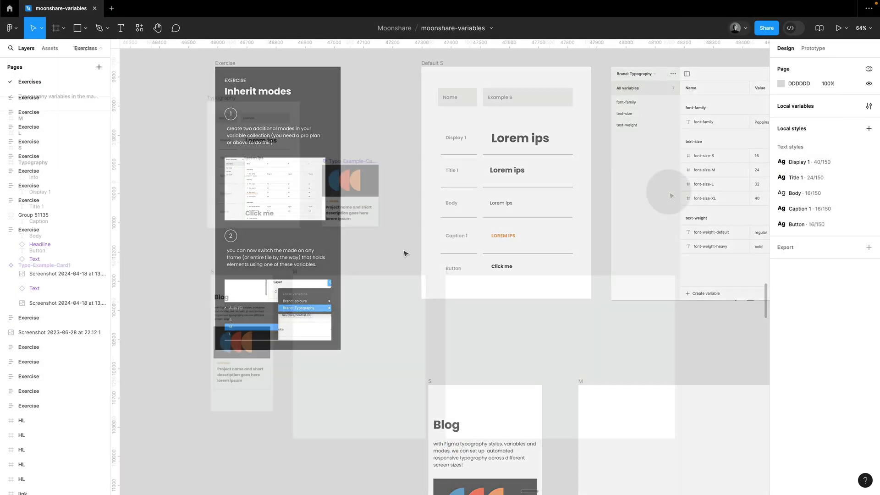
{"action": "left_click", "coordinate": [671, 196]}
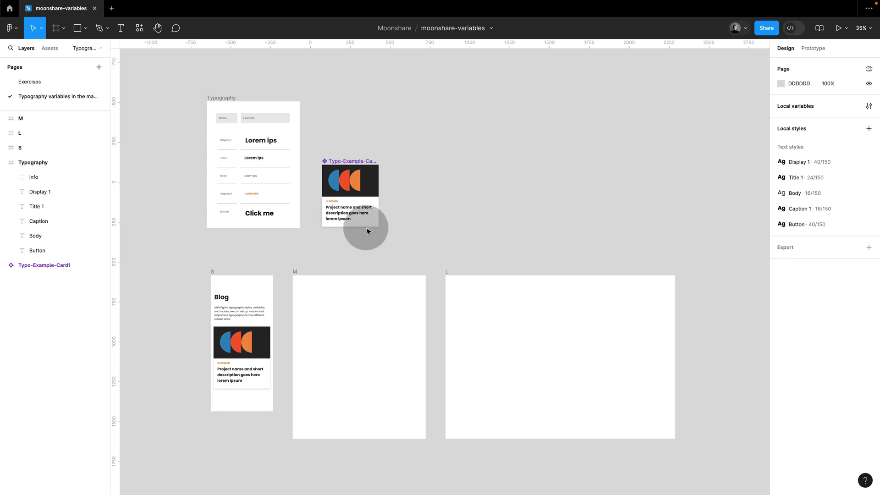
{"action": "left_click", "coordinate": [349, 214], "text": "ctrl"}
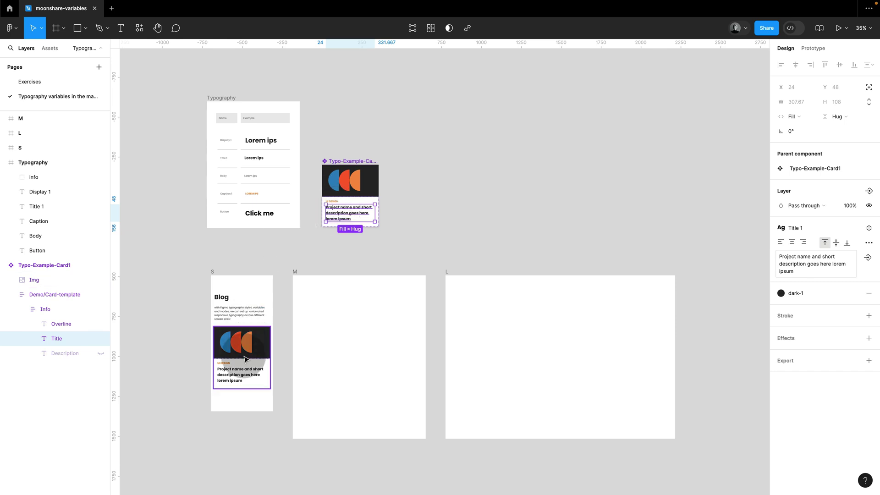
{"action": "left_click", "coordinate": [240, 377], "text": "ctrl"}
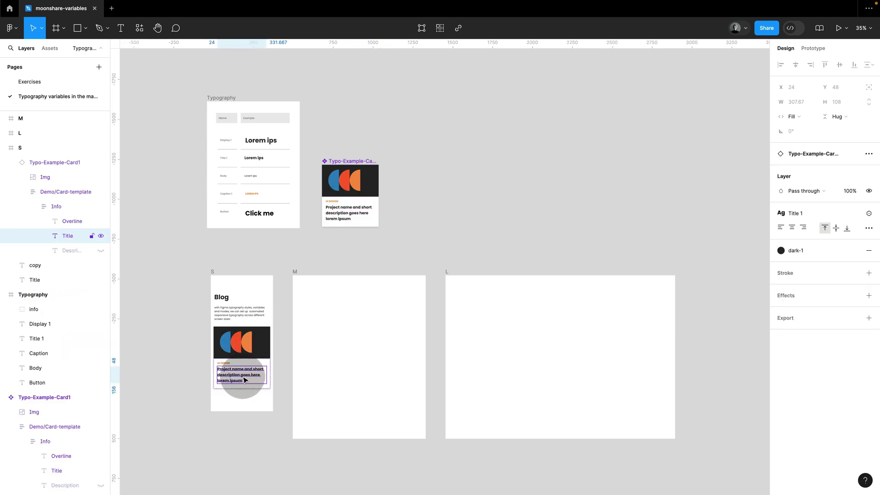
{"action": "left_click", "coordinate": [223, 298]}
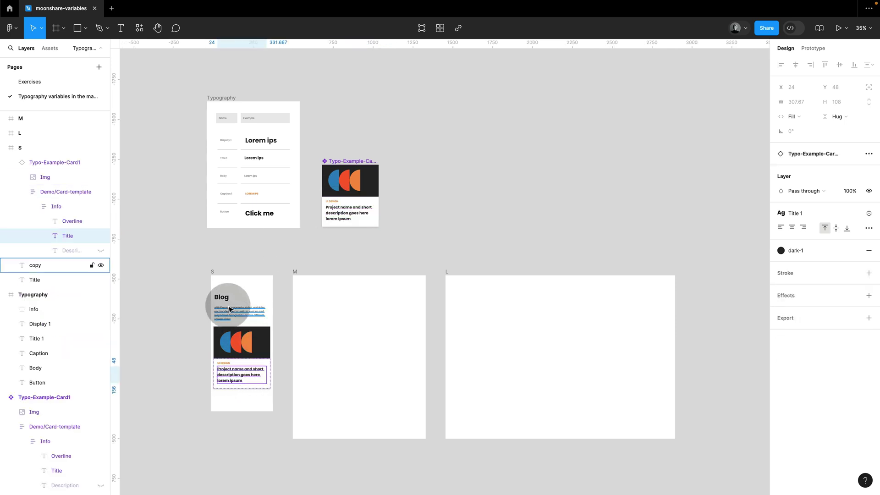
{"action": "left_click", "coordinate": [265, 316]}
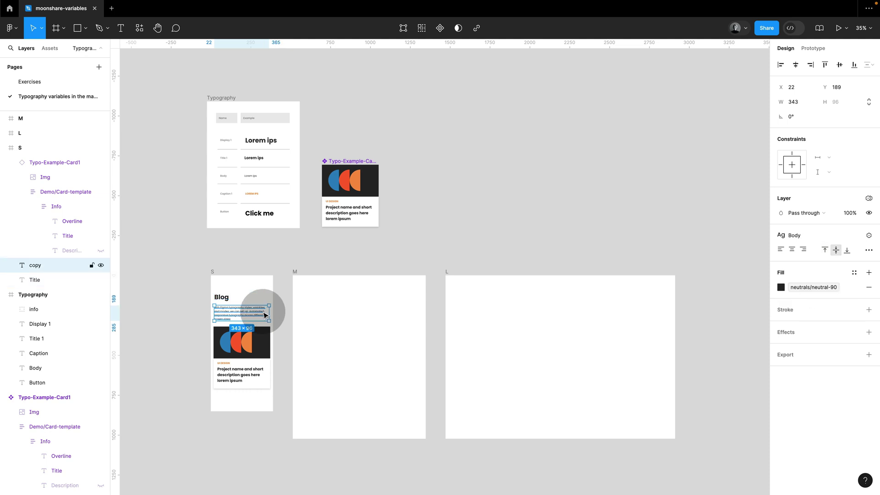
{"action": "left_click", "coordinate": [293, 257]}
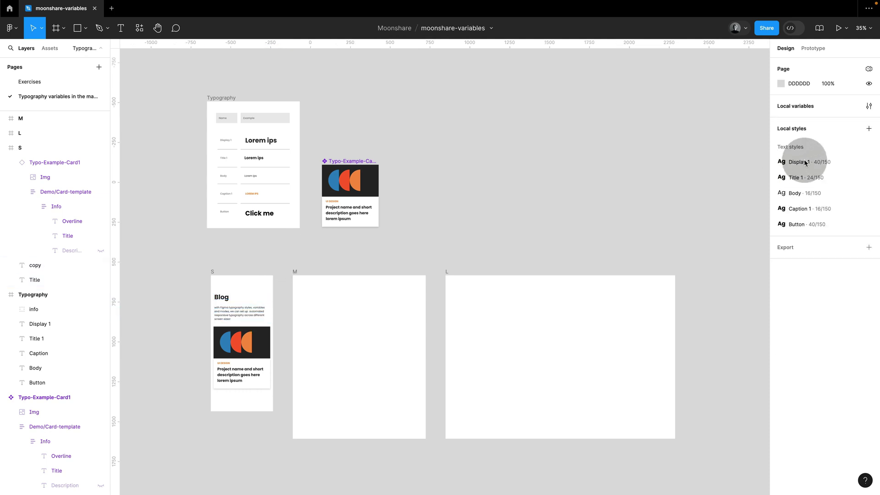
{"action": "mouse_move", "coordinate": [849, 164]}
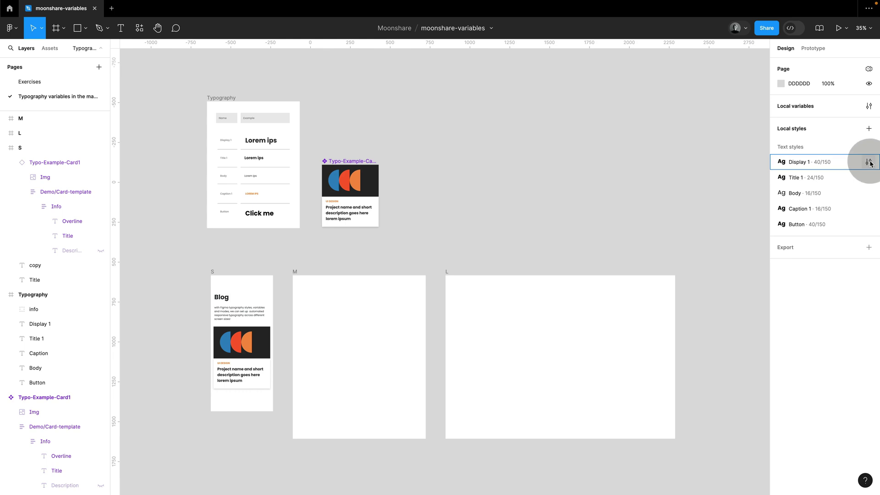
- Open the Display 1 text style's editor from Local styles
{"action": "left_click", "coordinate": [870, 163]}
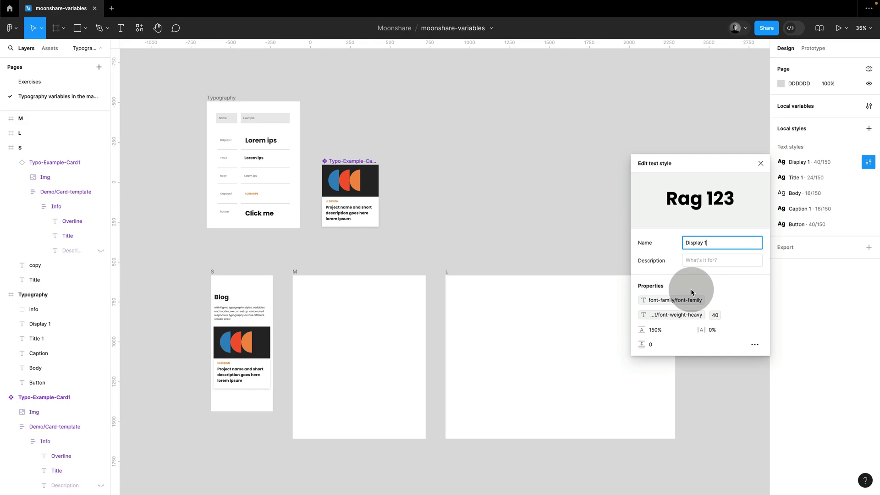
- In Local variables, rename the Value mode to S, then add mode M and a third mode
{"action": "left_click", "coordinate": [868, 106]}
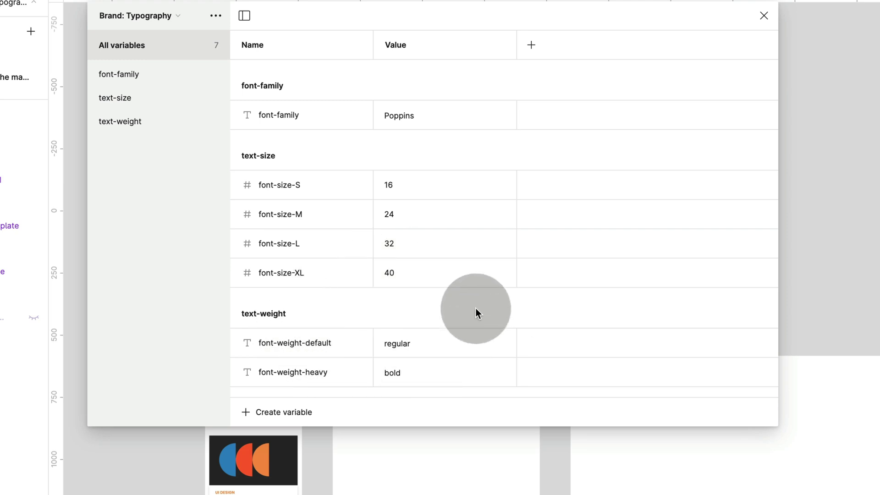
{"action": "double_click", "coordinate": [398, 47]}
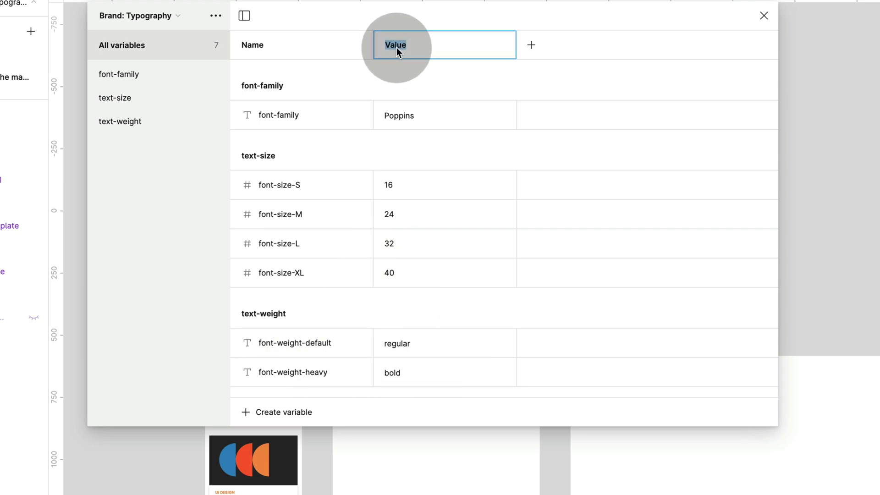
{"action": "type", "text": "S"}
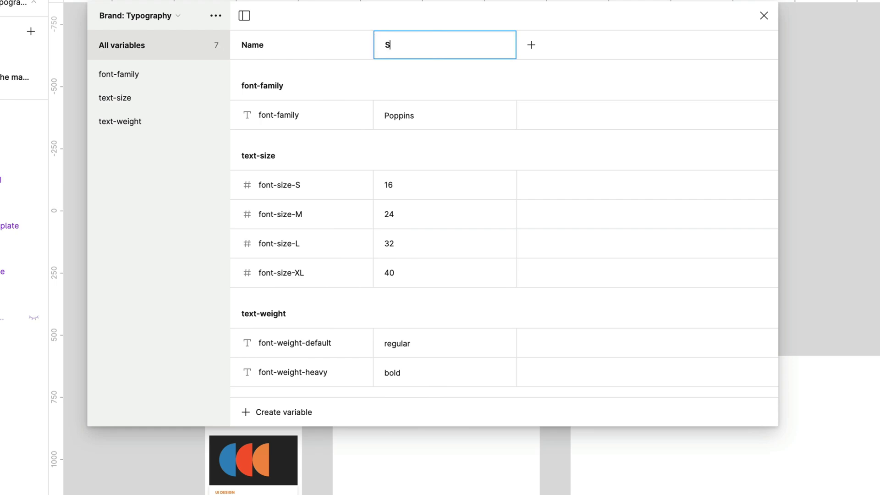
{"action": "left_click", "coordinate": [496, 70]}
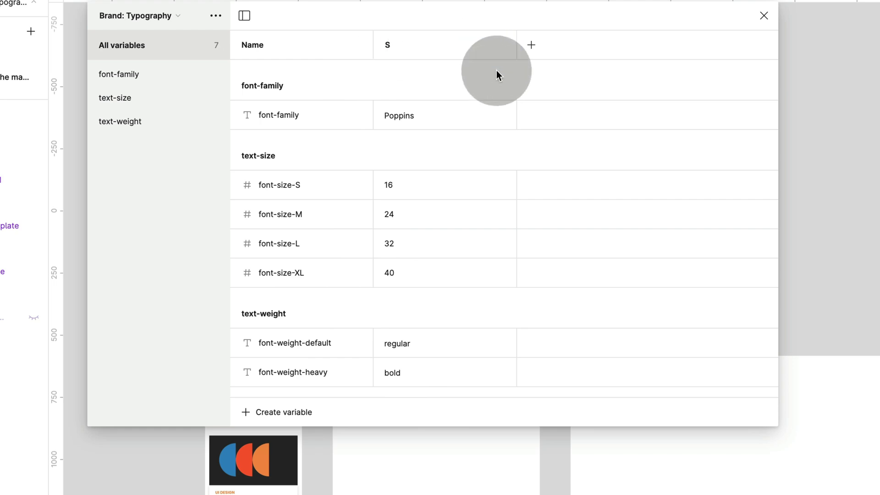
{"action": "left_click", "coordinate": [531, 45]}
{"action": "type", "text": "M"}
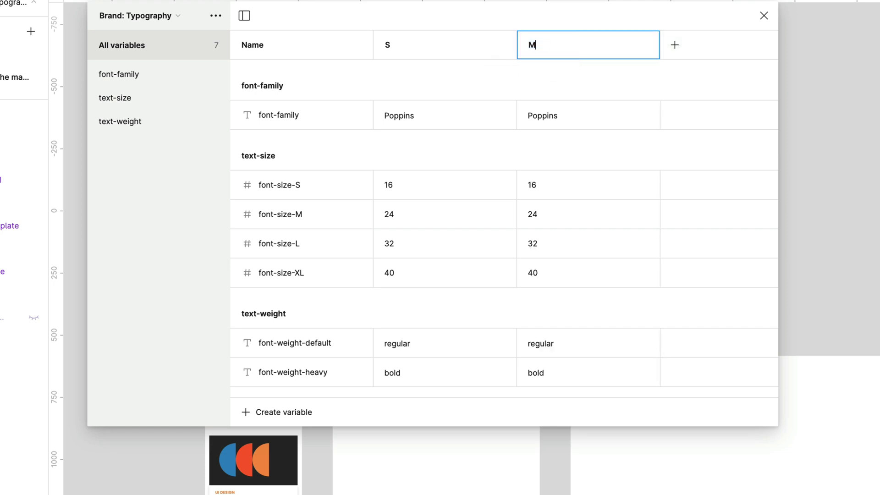
{"action": "left_click", "coordinate": [675, 44]}
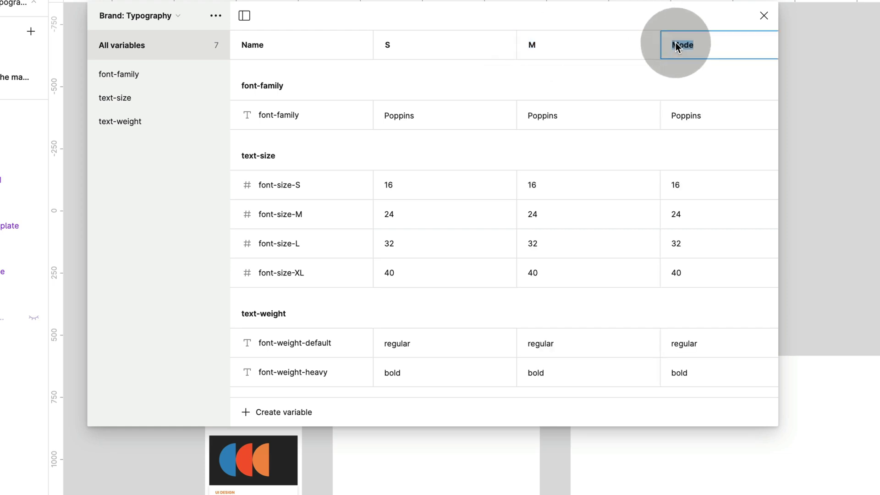
- Name the third mode L and set font-size-XL to 64 in M and 88 in L
{"action": "type", "text": "L"}
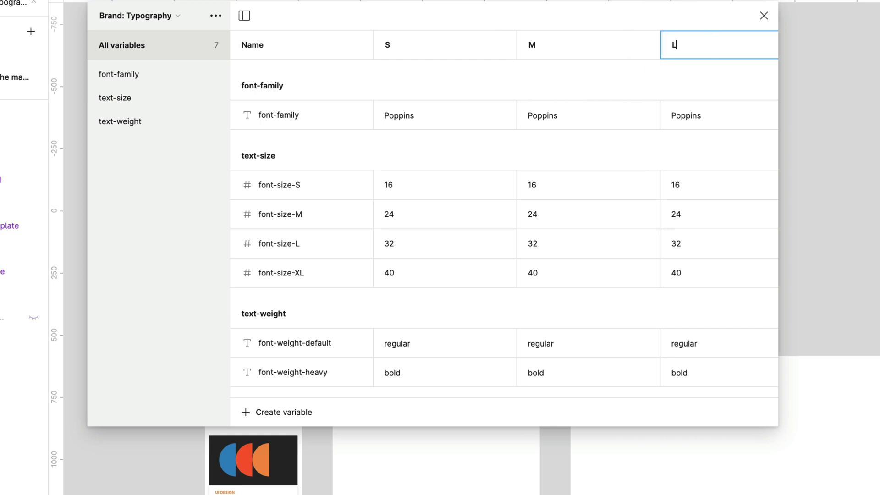
{"action": "left_click", "coordinate": [540, 275]}
{"action": "type", "text": "64"}
{"action": "left_click", "coordinate": [676, 274]}
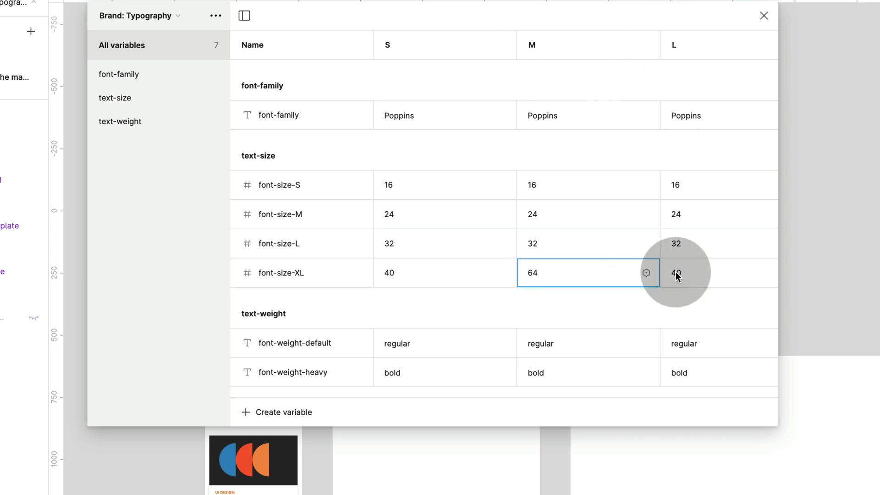
{"action": "type", "text": "88"}
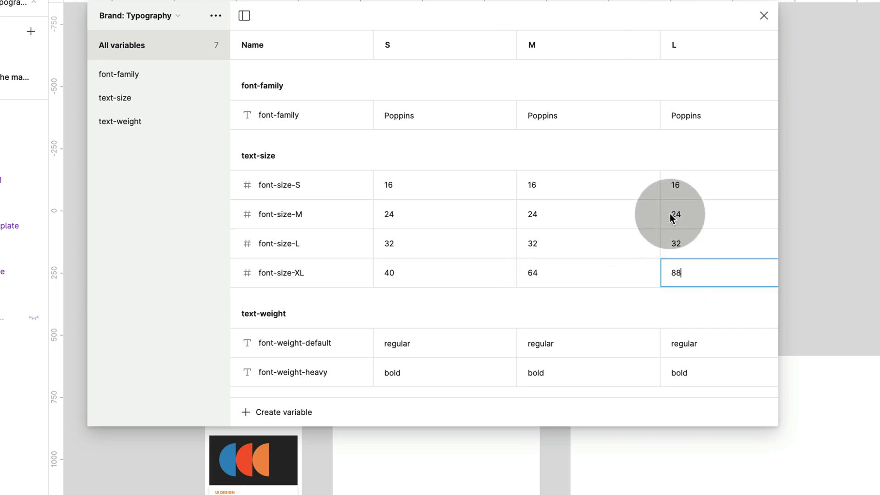
- Set font-size-S to 24, font-size-M to 32 and font-size-L to 40 in modes M and L
{"action": "left_click", "coordinate": [533, 187]}
{"action": "type", "text": "24"}
{"action": "left_click", "coordinate": [676, 187]}
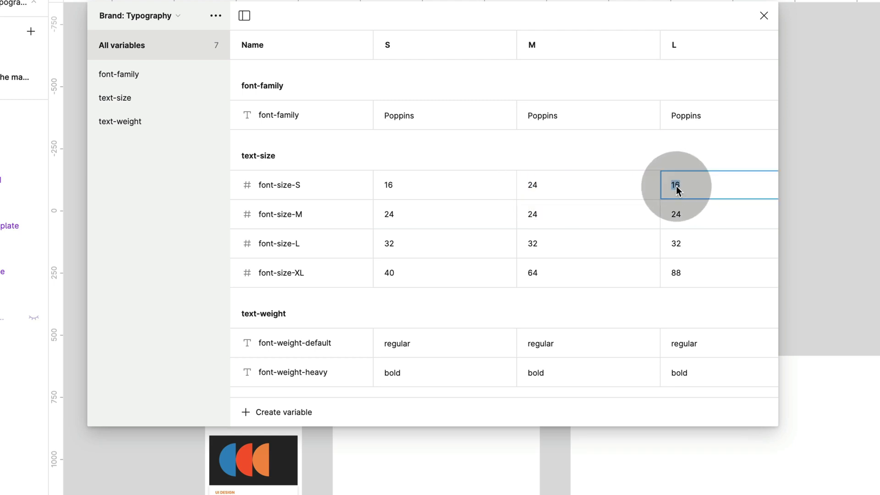
{"action": "type", "text": "24"}
{"action": "left_click", "coordinate": [533, 214]}
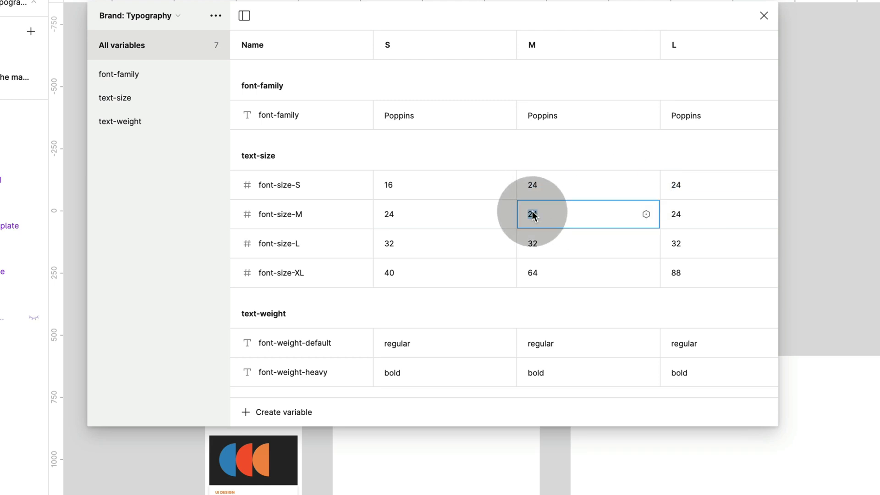
{"action": "type", "text": "32"}
{"action": "left_click", "coordinate": [671, 215]}
{"action": "type", "text": "32"}
{"action": "left_click", "coordinate": [533, 247]}
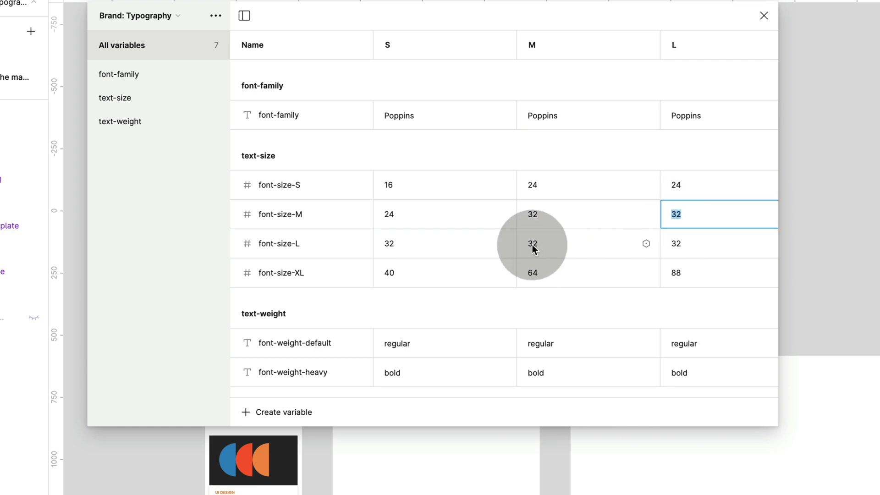
{"action": "type", "text": "40"}
{"action": "left_click", "coordinate": [677, 250]}
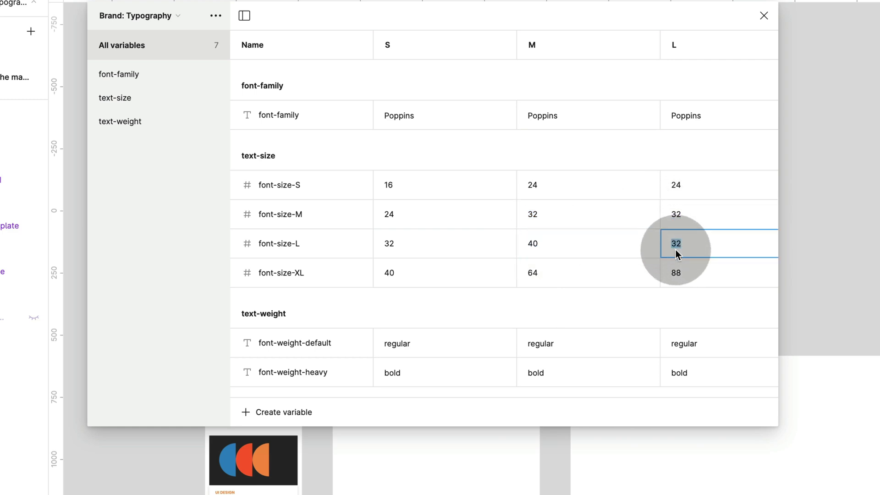
{"action": "type", "text": "40"}
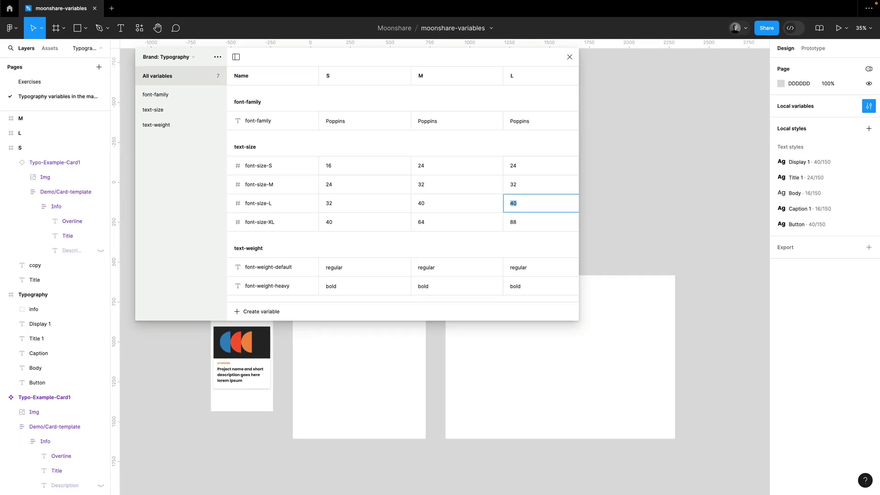
{"action": "left_click", "coordinate": [505, 249]}
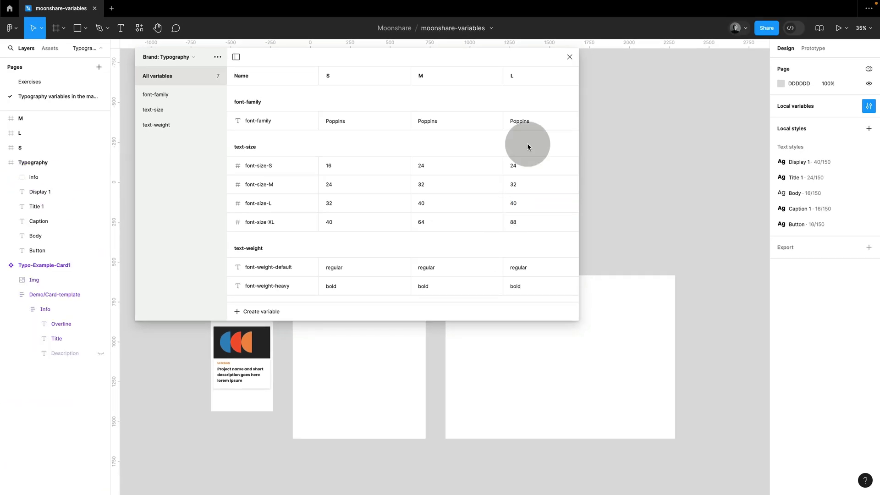
- Close the variables table and review the card's Title text and the Display 1 style
{"action": "left_click", "coordinate": [570, 57]}
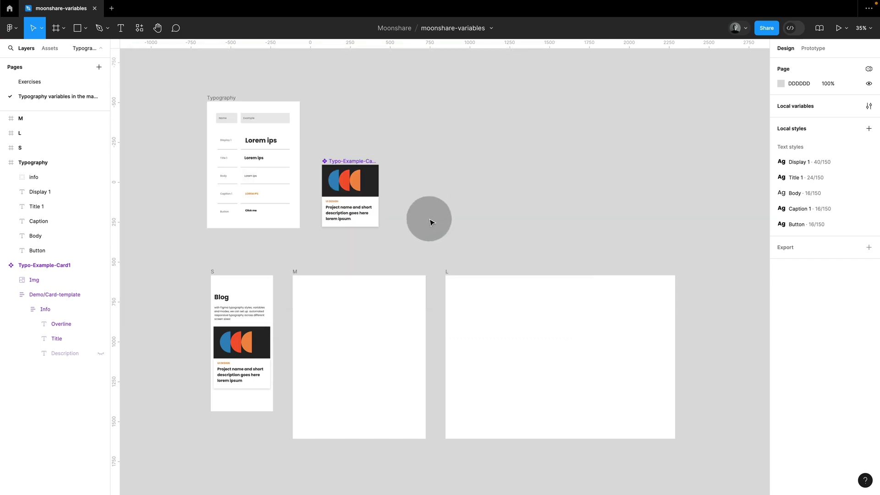
{"action": "left_click", "coordinate": [357, 217], "text": "ctrl"}
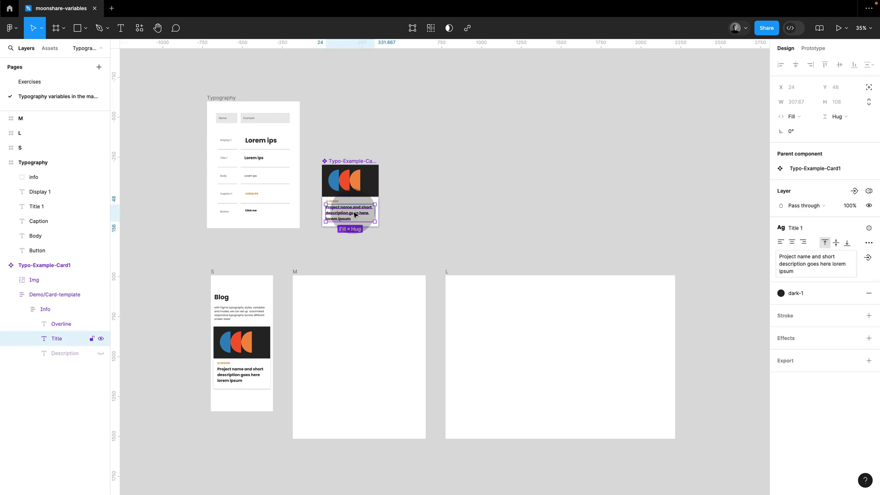
{"action": "left_click", "coordinate": [633, 207]}
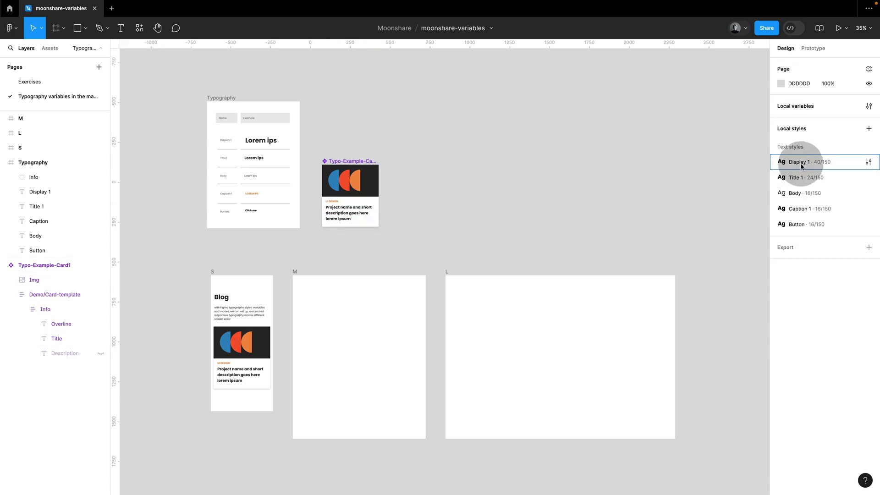
{"action": "left_click", "coordinate": [869, 162]}
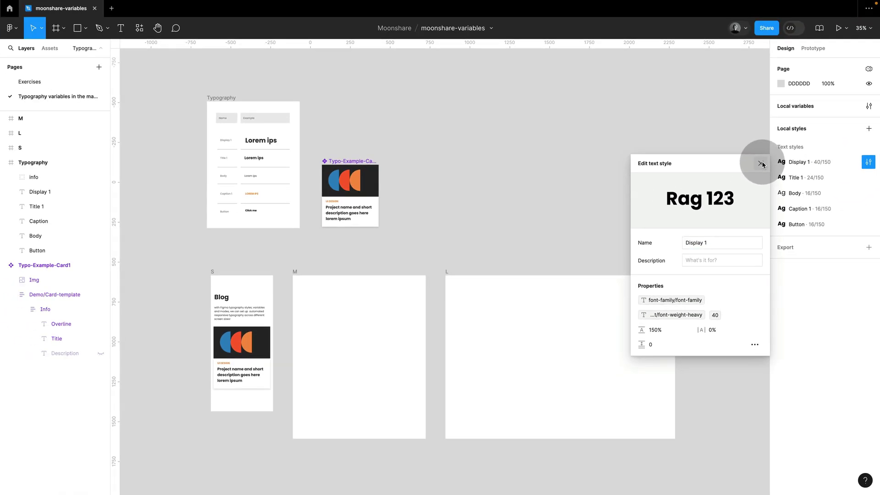
{"action": "left_click", "coordinate": [709, 127]}
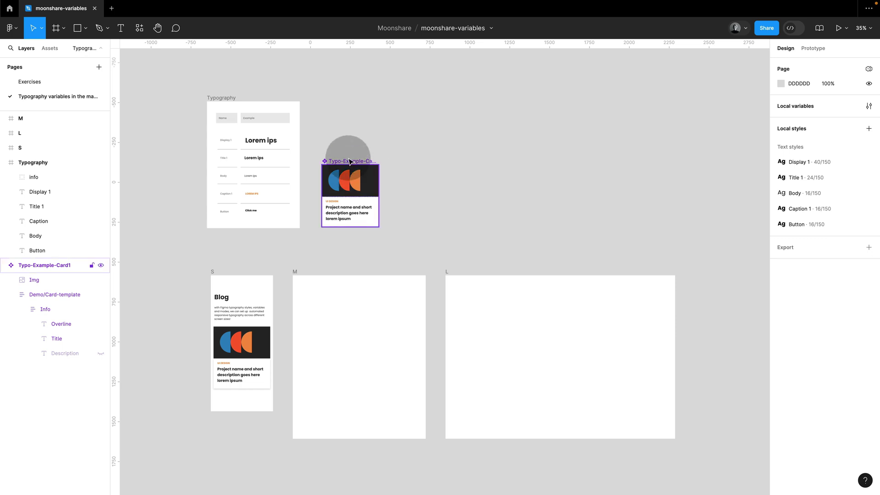
- Move the example card right and duplicate the Typography frame twice into a row of three
{"action": "left_click_drag", "start_coordinate": [350, 162], "coordinate": [512, 153]}
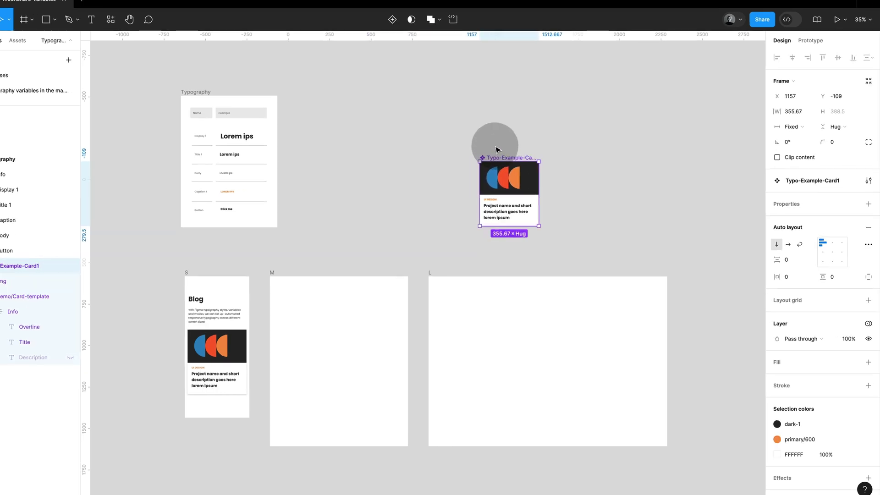
{"action": "left_click_drag", "start_coordinate": [198, 92], "coordinate": [297, 86]}
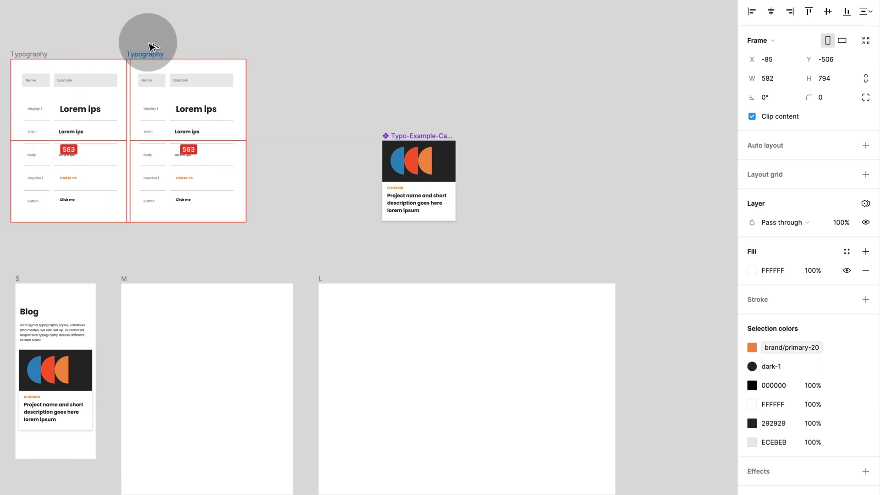
{"action": "left_click_drag", "start_coordinate": [154, 47], "coordinate": [165, 47]}
{"action": "left_click_drag", "start_coordinate": [436, 134], "coordinate": [503, 134]}
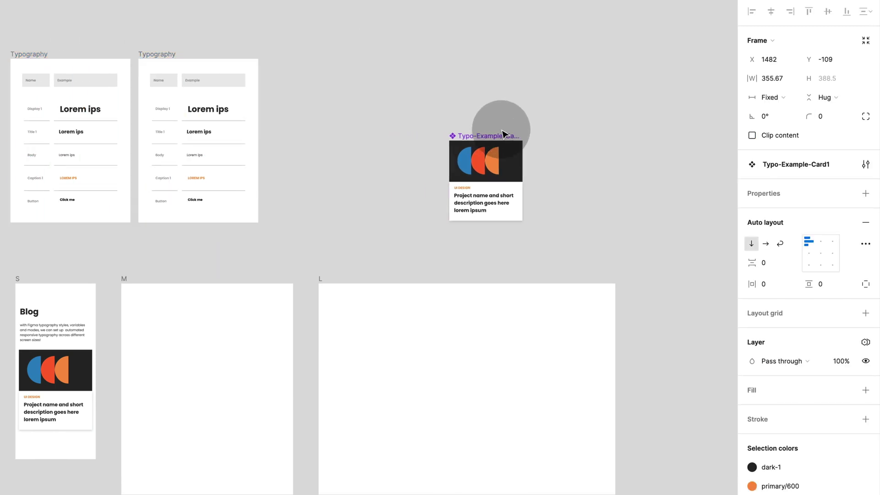
{"action": "left_click_drag", "start_coordinate": [165, 54], "coordinate": [292, 54]}
{"action": "left_click", "coordinate": [167, 55]}
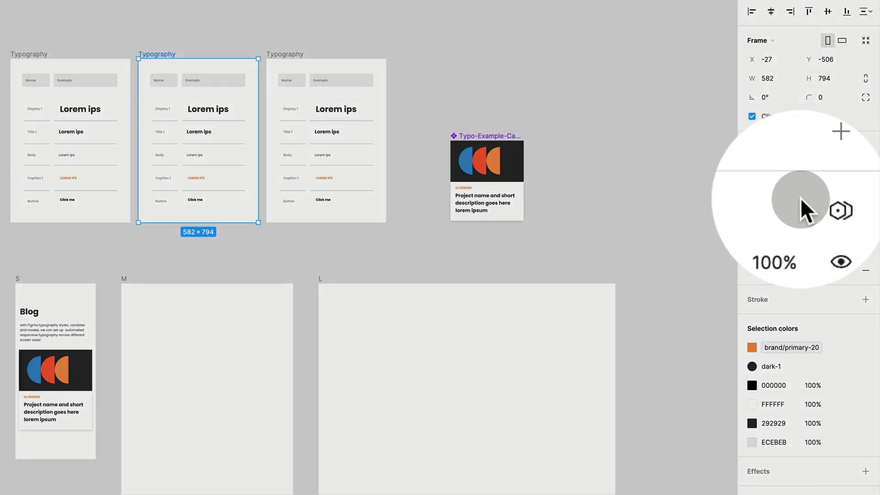
- Apply the Brand: Typography M mode to the middle Typography frame
{"action": "left_click", "coordinate": [839, 206]}
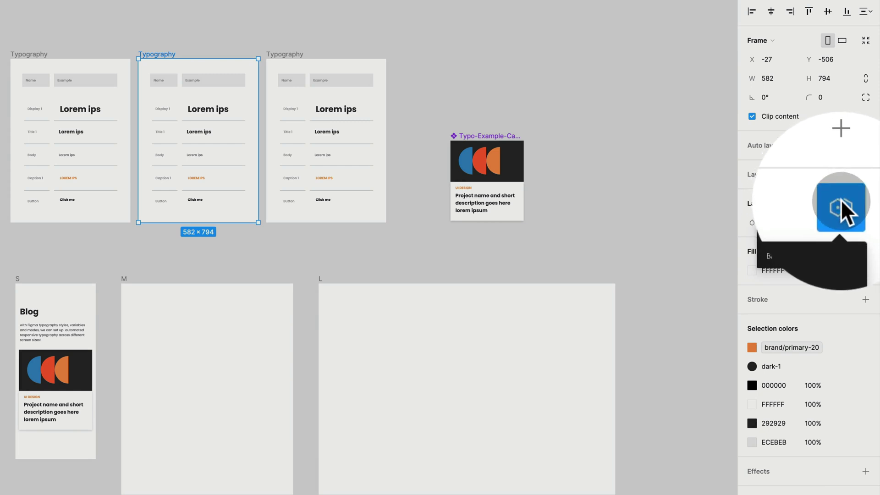
{"action": "mouse_move", "coordinate": [855, 243]}
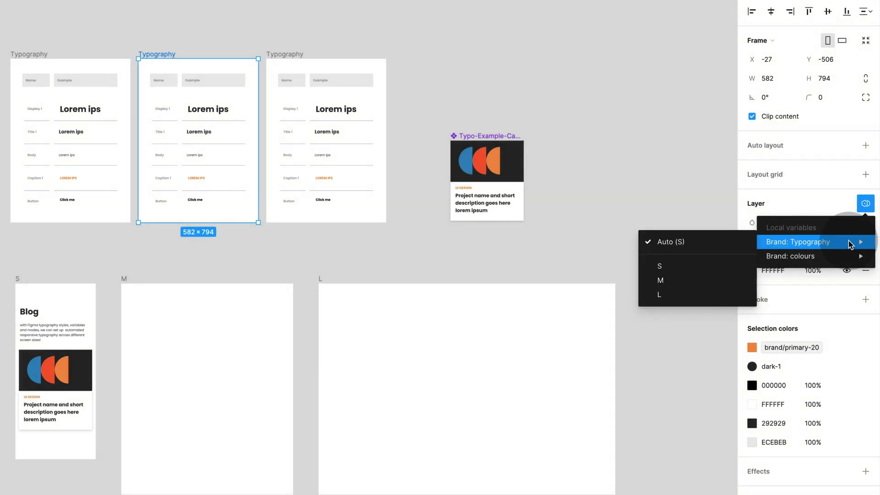
{"action": "left_click", "coordinate": [723, 280]}
- Apply the L mode to the third Typography frame, then widen it and nudge it right
{"action": "left_click", "coordinate": [318, 71]}
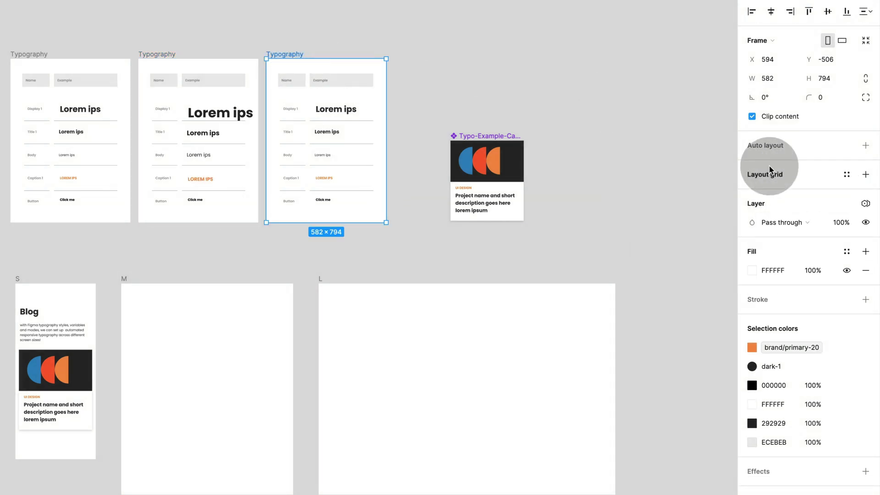
{"action": "left_click", "coordinate": [866, 205]}
{"action": "mouse_move", "coordinate": [821, 242]}
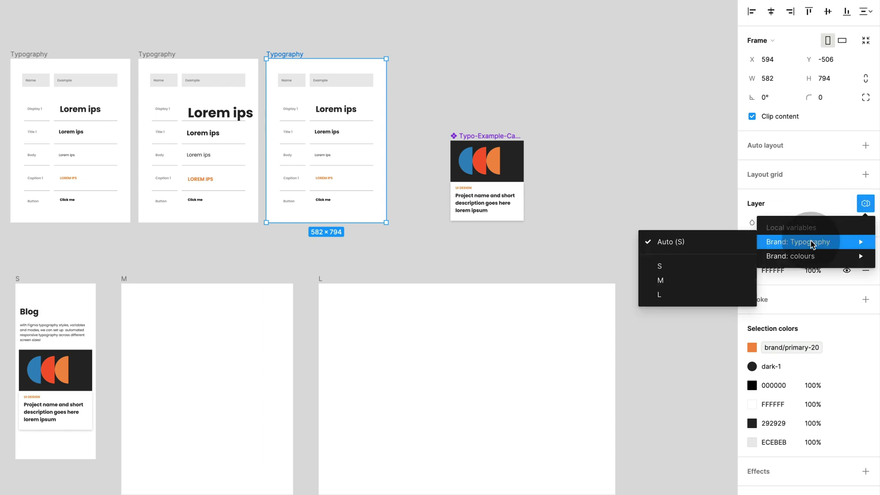
{"action": "left_click", "coordinate": [723, 293]}
{"action": "left_click", "coordinate": [348, 127]}
{"action": "key", "text": "Escape"}
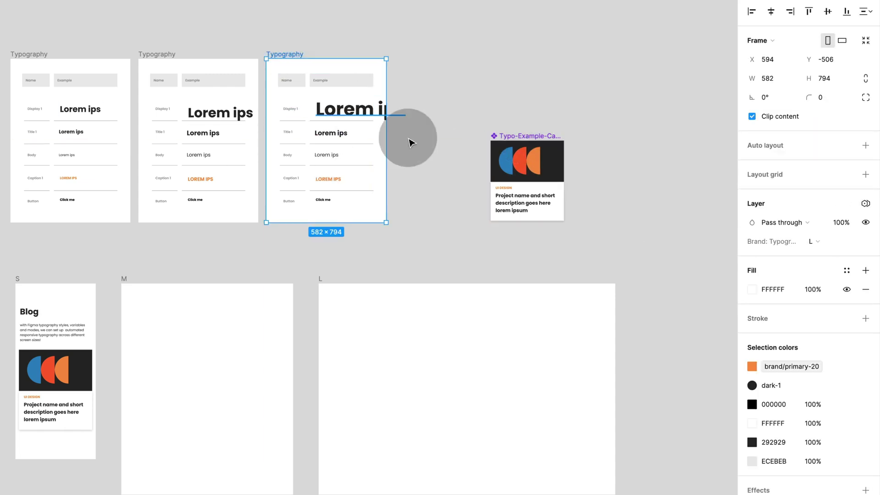
{"action": "left_click_drag", "start_coordinate": [386, 140], "coordinate": [418, 140]}
{"action": "mouse_move", "coordinate": [289, 55]}
{"action": "left_mouse_down"}
{"action": "mouse_move", "coordinate": [261, 138]}
{"action": "mouse_move", "coordinate": [294, 56]}
{"action": "left_mouse_up"}
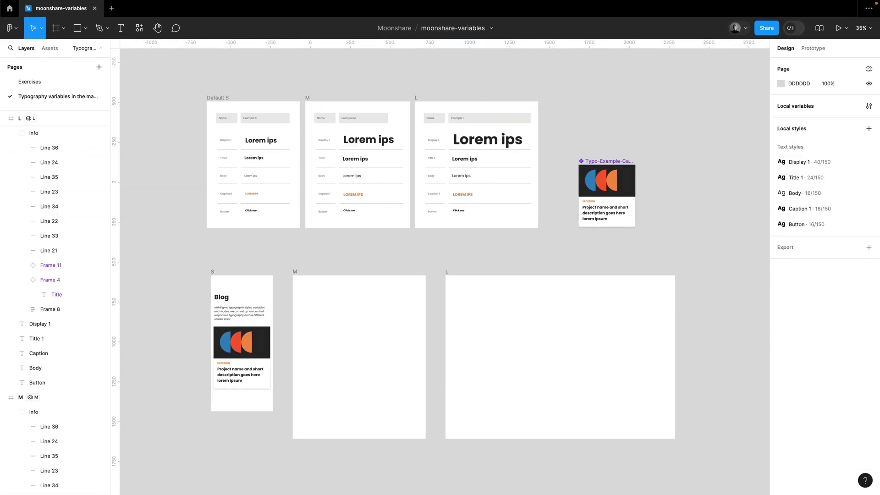
- Set the Typo-Example-Card1 component's Brand: Typography mode to M
{"action": "left_click", "coordinate": [620, 161]}
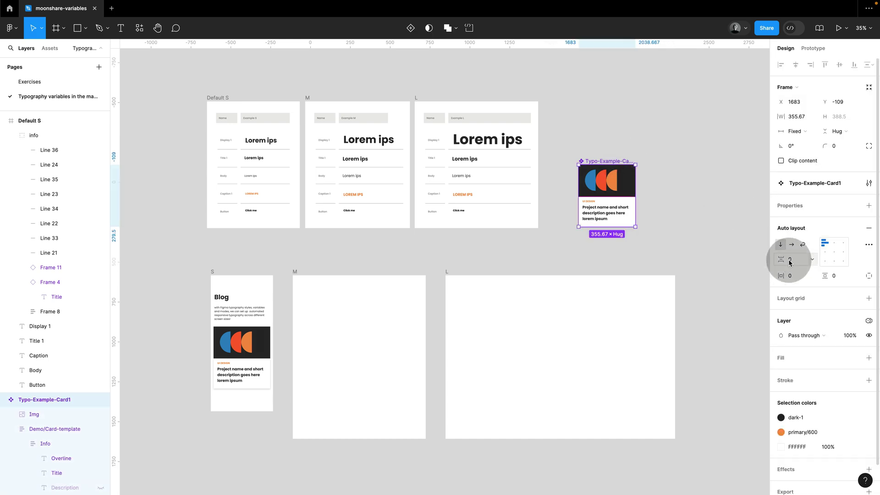
{"action": "left_click", "coordinate": [869, 321]}
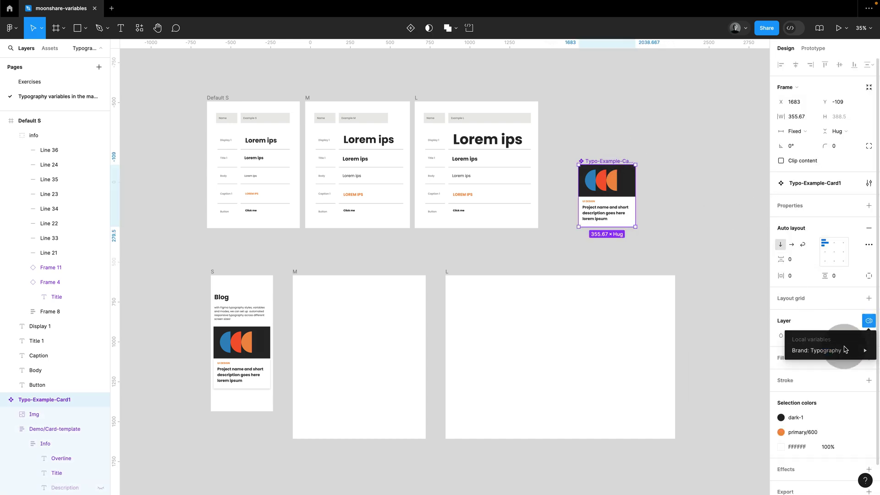
{"action": "mouse_move", "coordinate": [826, 350]}
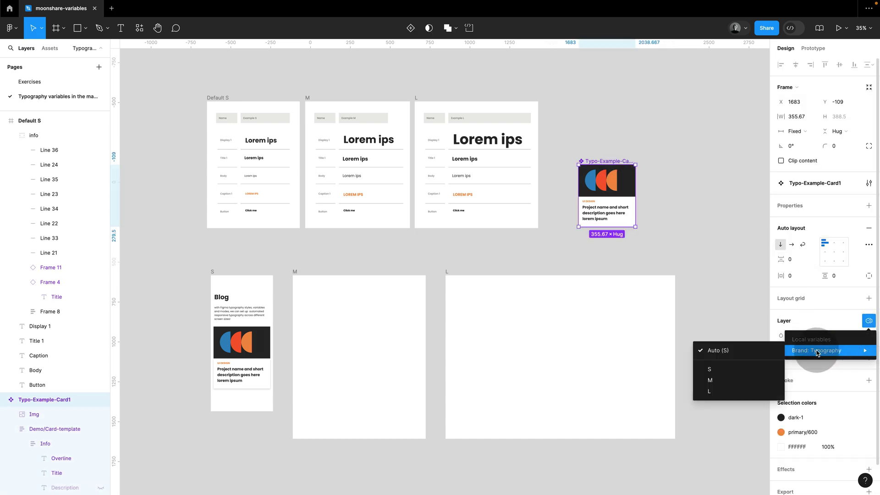
{"action": "left_click", "coordinate": [742, 381]}
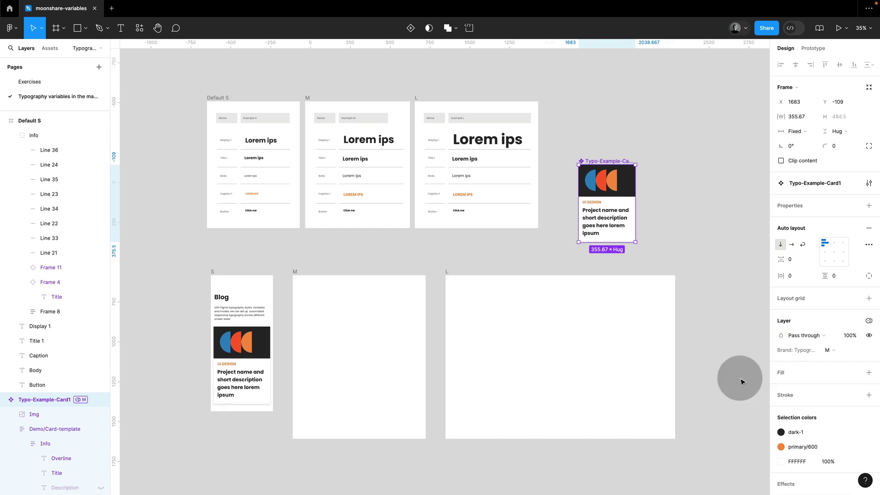
- Undo the card's M mode change and inspect the S, M and L blog frames
{"action": "key", "text": "ctrl+z"}
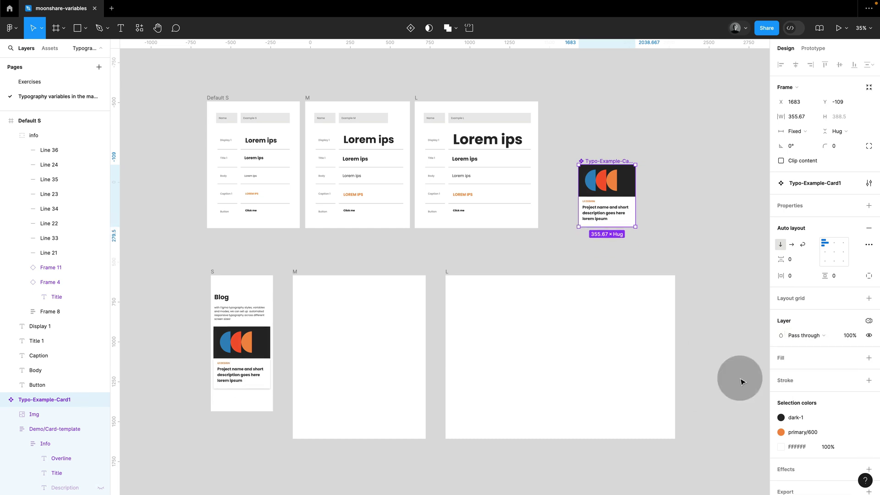
{"action": "left_click", "coordinate": [526, 248]}
{"action": "left_click", "coordinate": [217, 272]}
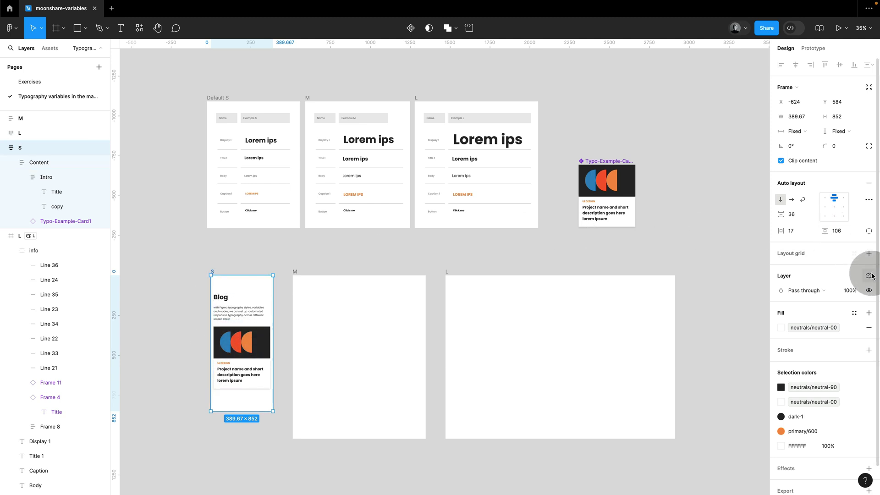
{"action": "left_click", "coordinate": [869, 277]}
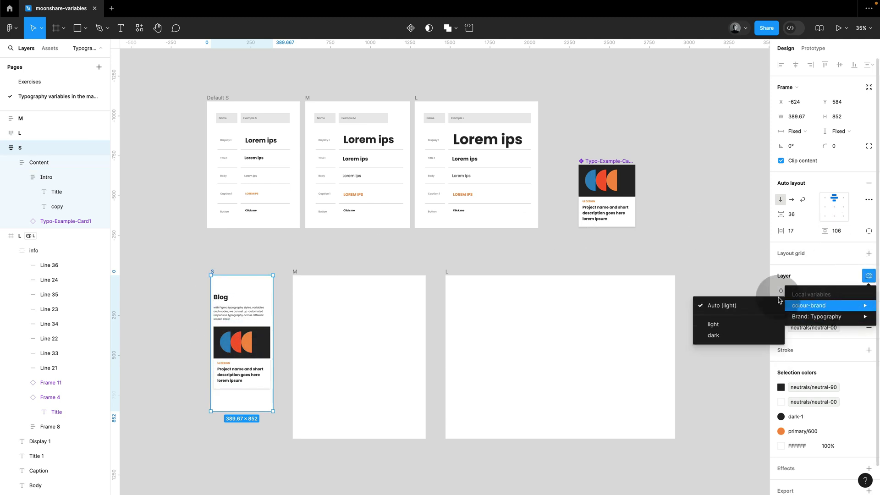
{"action": "left_click", "coordinate": [735, 288]}
{"action": "left_click", "coordinate": [368, 303]}
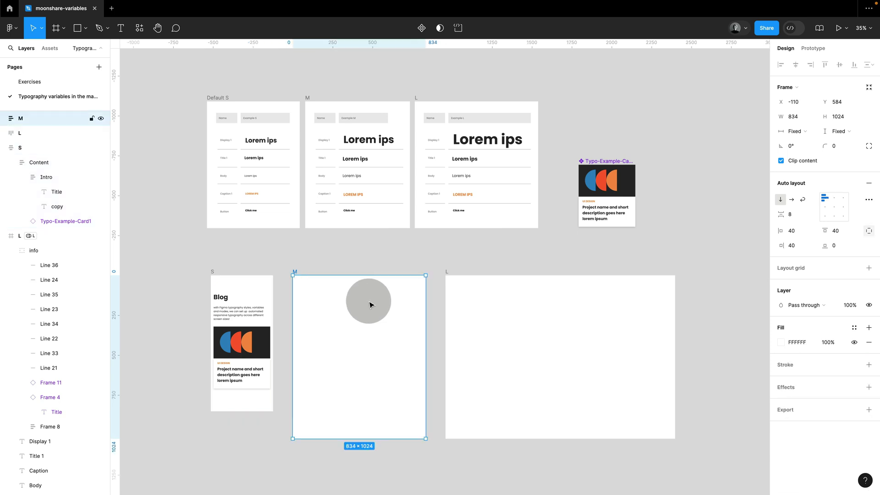
{"action": "left_click", "coordinate": [507, 298]}
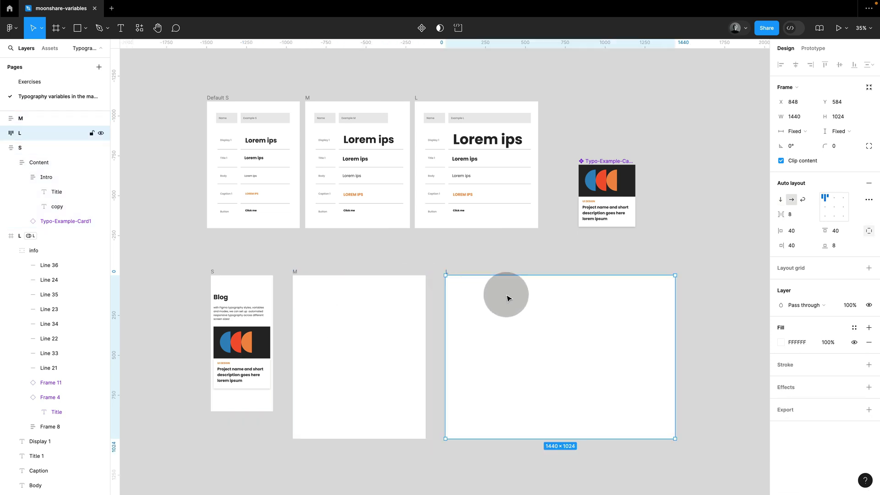
{"action": "left_click", "coordinate": [374, 305]}
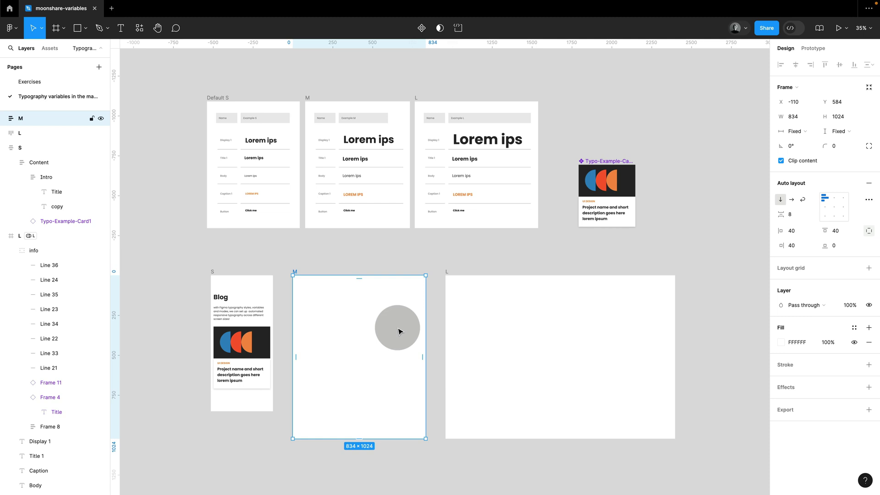
- Paste the S frame's blog content into frames M and L, with L's content width set to Fill container
{"action": "left_click", "coordinate": [271, 257]}
{"action": "left_click", "coordinate": [244, 328]}
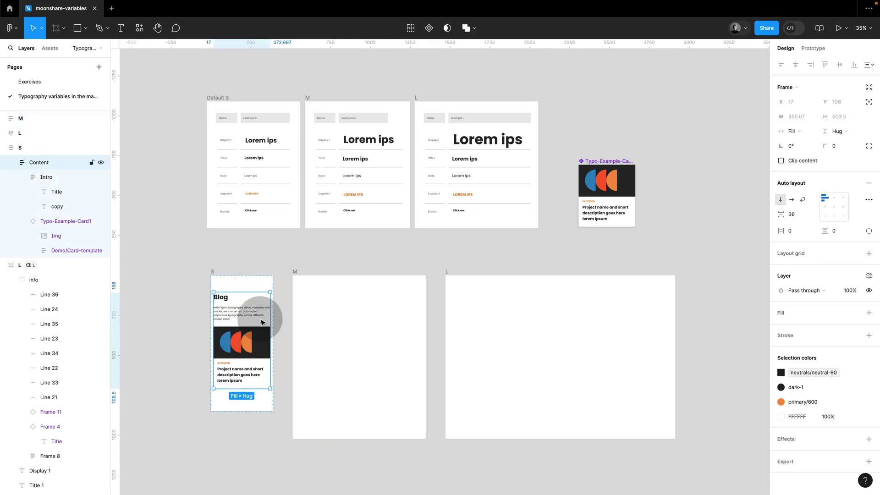
{"action": "left_click", "coordinate": [295, 273]}
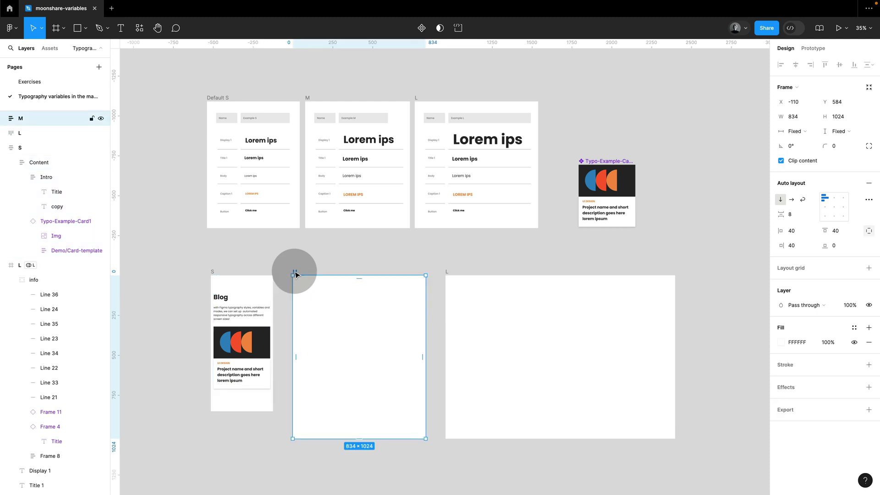
{"action": "key", "text": "ctrl+v"}
{"action": "left_click", "coordinate": [448, 275]}
{"action": "key", "text": "ctrl+v"}
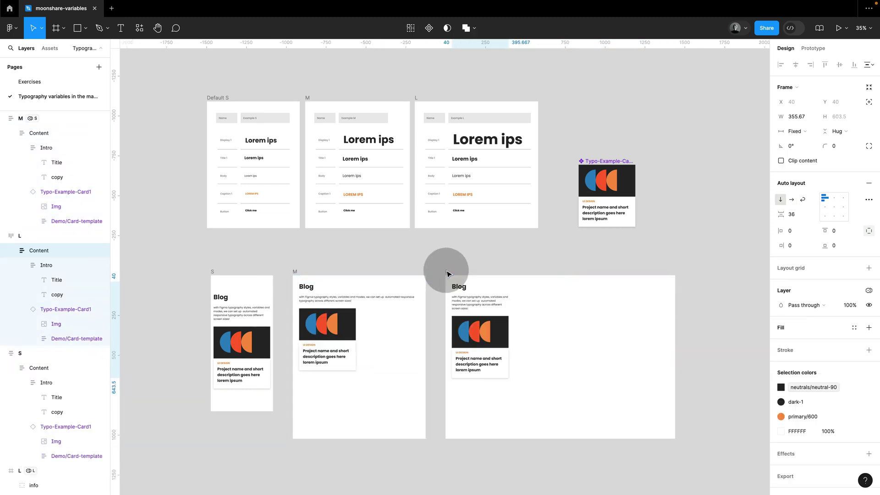
{"action": "left_click", "coordinate": [802, 131]}
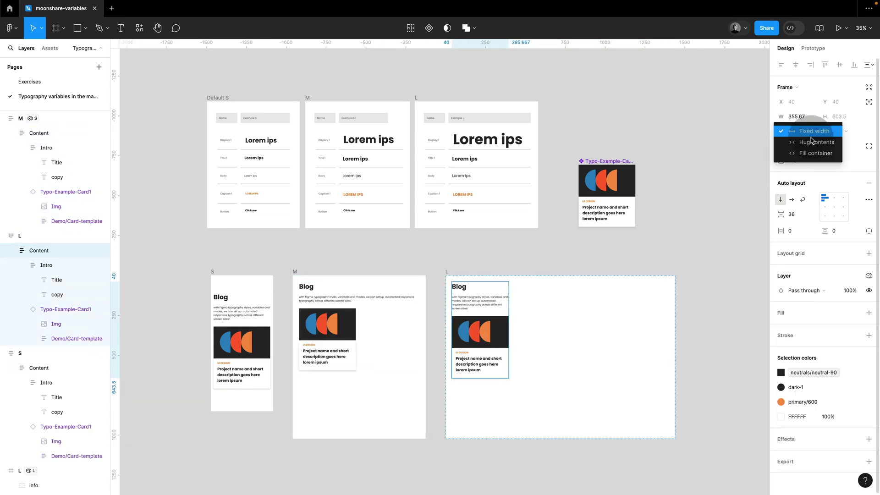
{"action": "left_click", "coordinate": [815, 154]}
- Apply the M mode of Brand: Typography to the M blog frame
{"action": "left_click", "coordinate": [672, 245]}
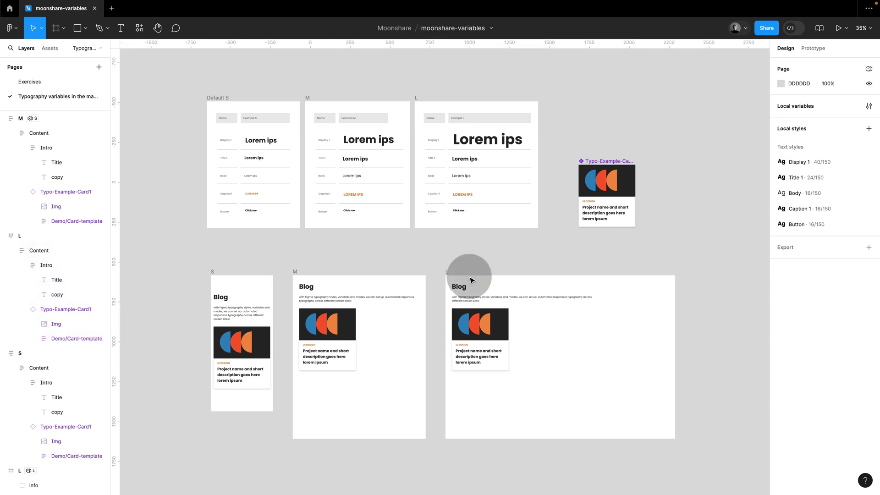
{"action": "left_click", "coordinate": [313, 279]}
{"action": "left_click", "coordinate": [295, 273]}
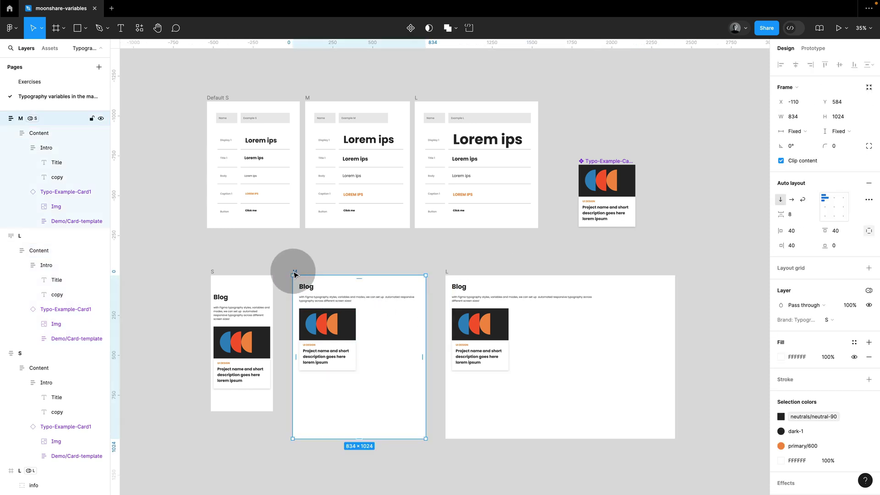
{"action": "left_click", "coordinate": [869, 290]}
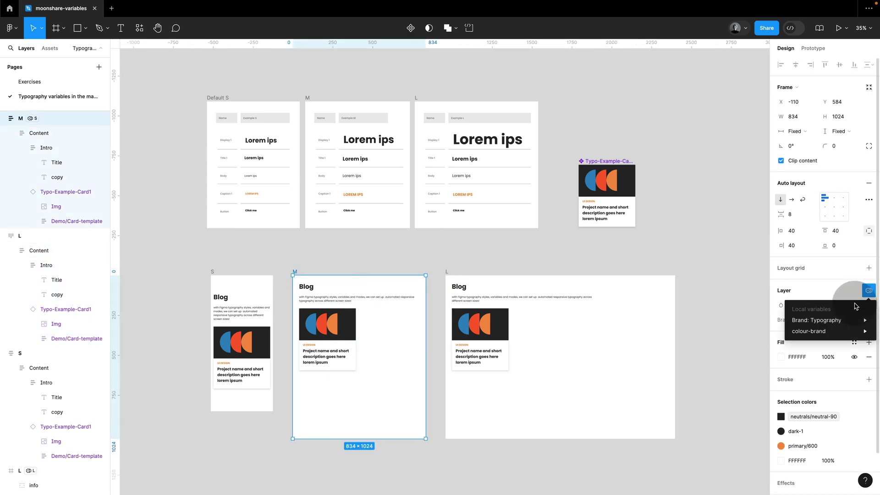
{"action": "mouse_move", "coordinate": [849, 321]}
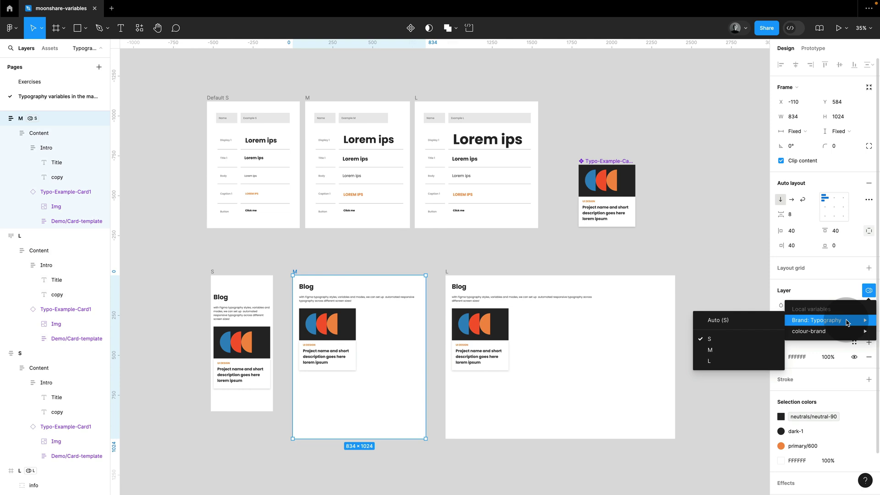
{"action": "left_click", "coordinate": [736, 350]}
- Apply the L typography mode to the L frame's content block, then deselect
{"action": "left_click", "coordinate": [508, 349]}
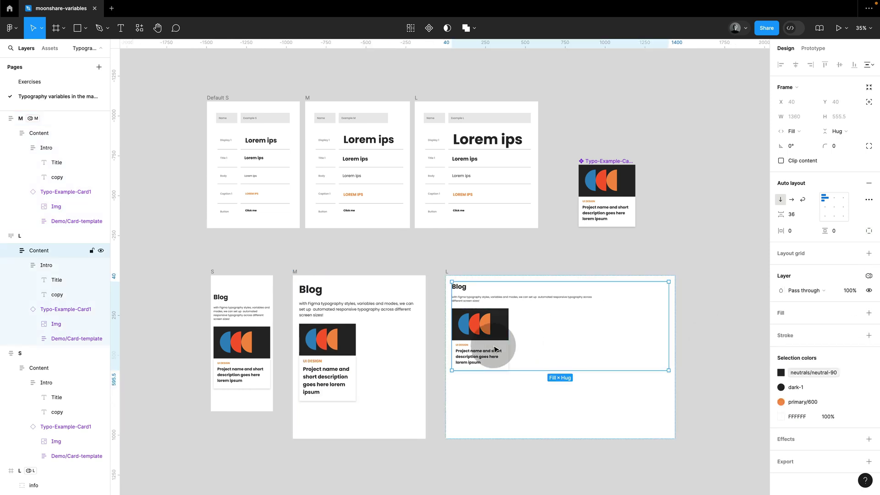
{"action": "left_click", "coordinate": [864, 277]}
{"action": "mouse_move", "coordinate": [820, 306]}
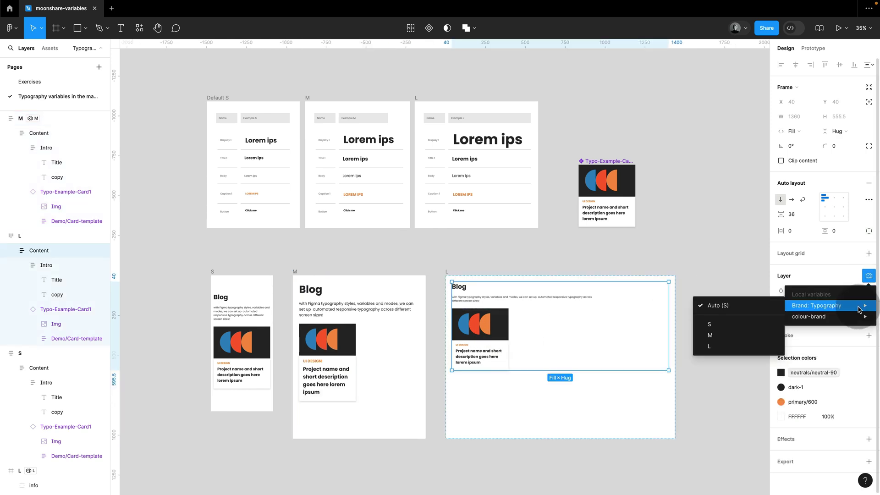
{"action": "left_click", "coordinate": [716, 340]}
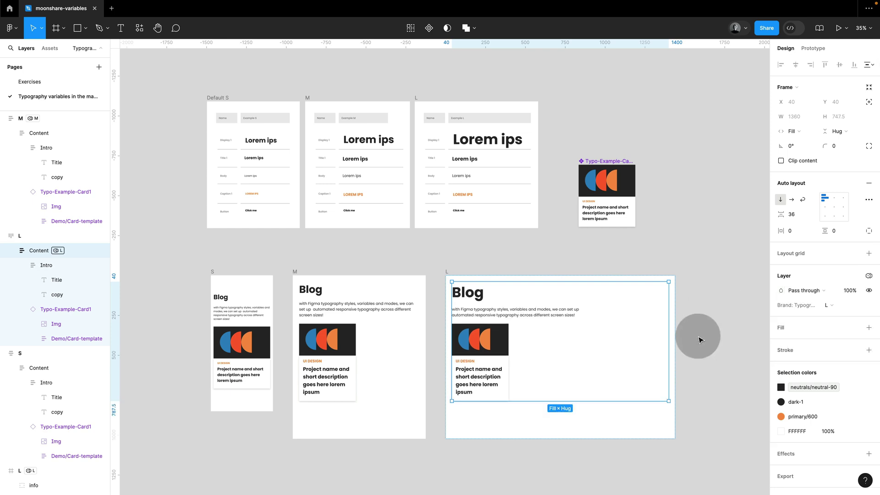
{"action": "left_click", "coordinate": [571, 260]}
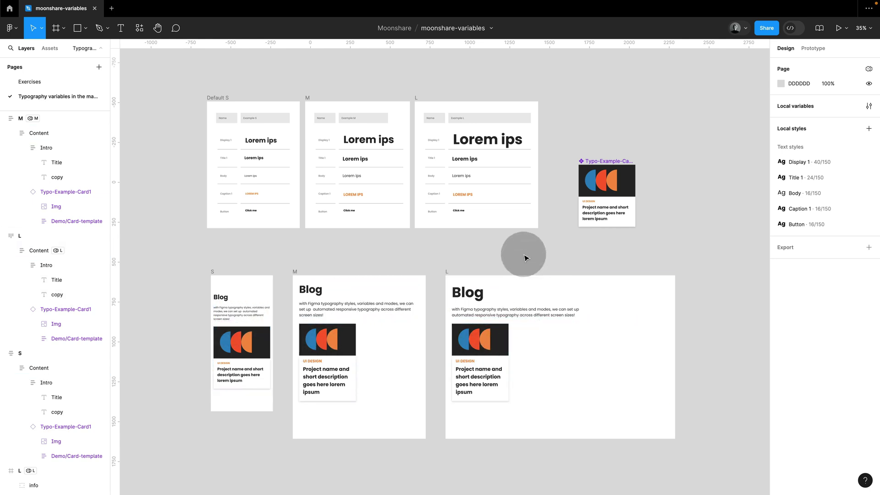
- Set the S blog frame to the S mode of Brand: Typography
{"action": "left_click", "coordinate": [212, 271]}
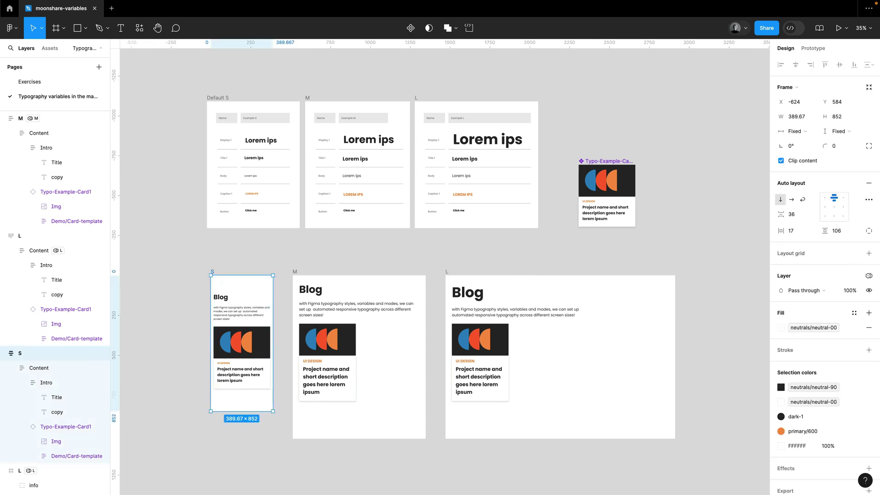
{"action": "left_click", "coordinate": [869, 276]}
{"action": "mouse_move", "coordinate": [849, 309]}
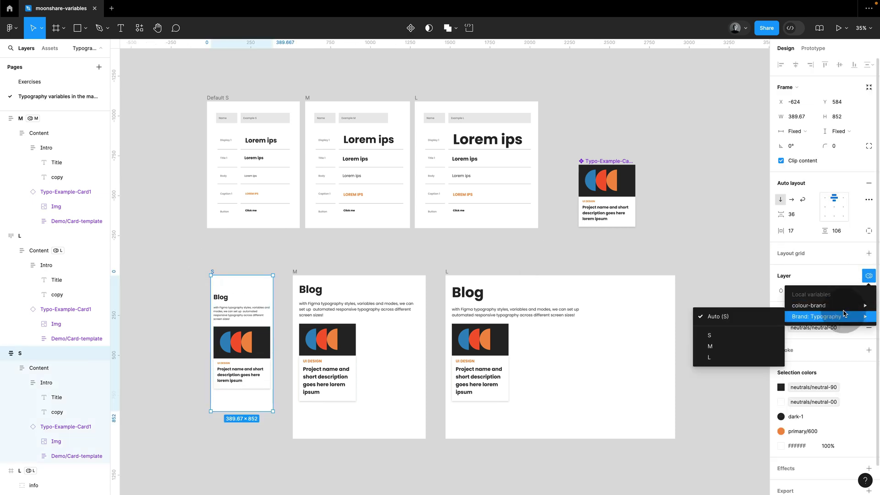
{"action": "left_click", "coordinate": [733, 337]}
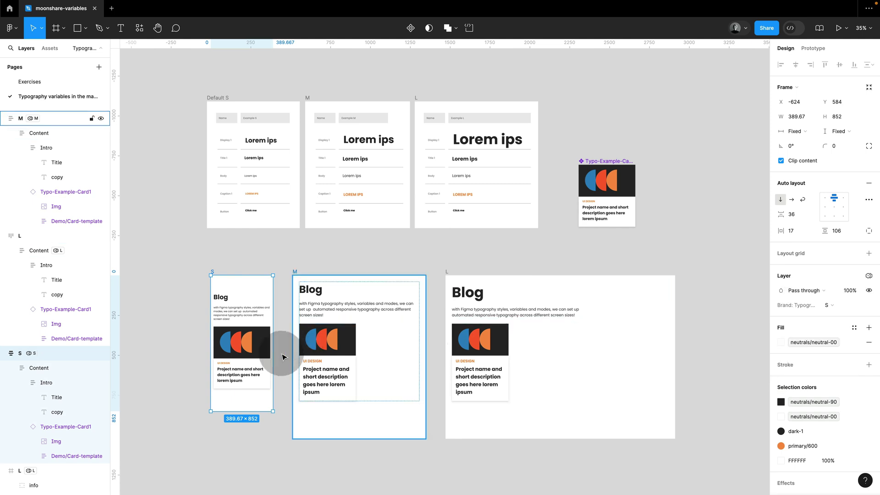
- Check the S content block's variable mode options, leaving them unchanged
{"action": "left_click", "coordinate": [259, 358]}
{"action": "mouse_move", "coordinate": [259, 358]}
{"action": "left_mouse_down"}
{"action": "mouse_move", "coordinate": [255, 340]}
{"action": "mouse_move", "coordinate": [255, 352]}
{"action": "left_mouse_up"}
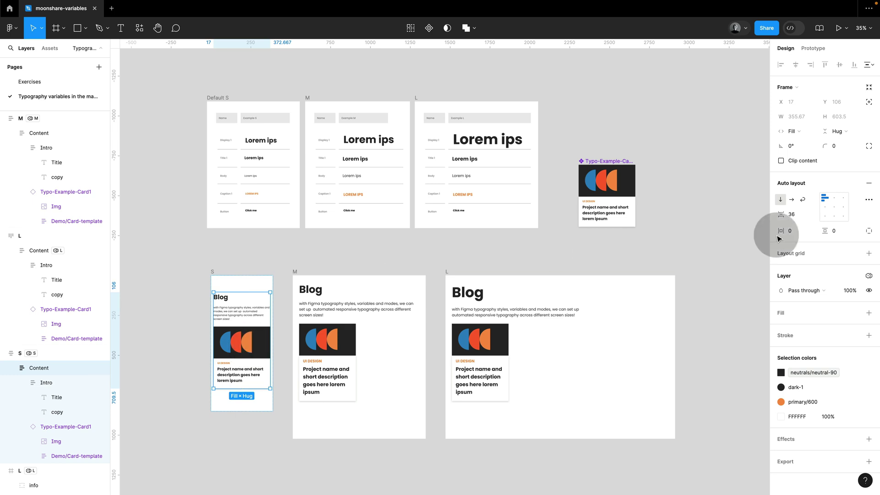
{"action": "left_click", "coordinate": [869, 276]}
{"action": "mouse_move", "coordinate": [826, 305]}
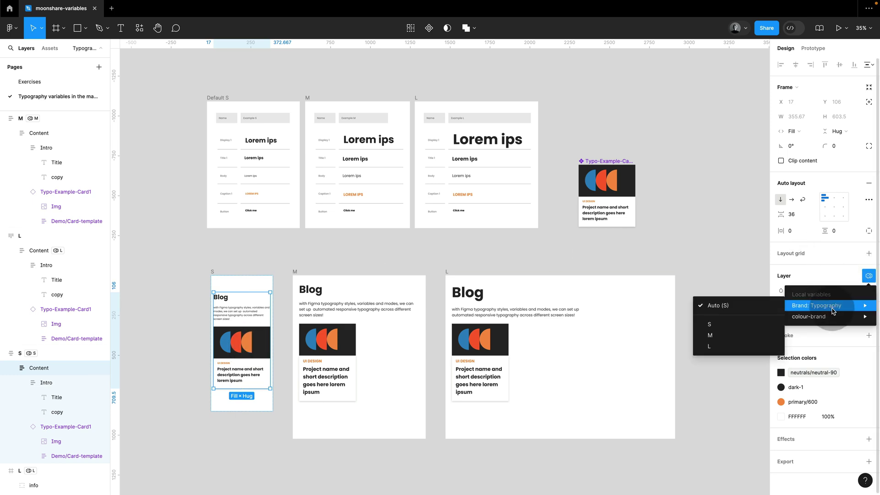
{"action": "left_click", "coordinate": [725, 274]}
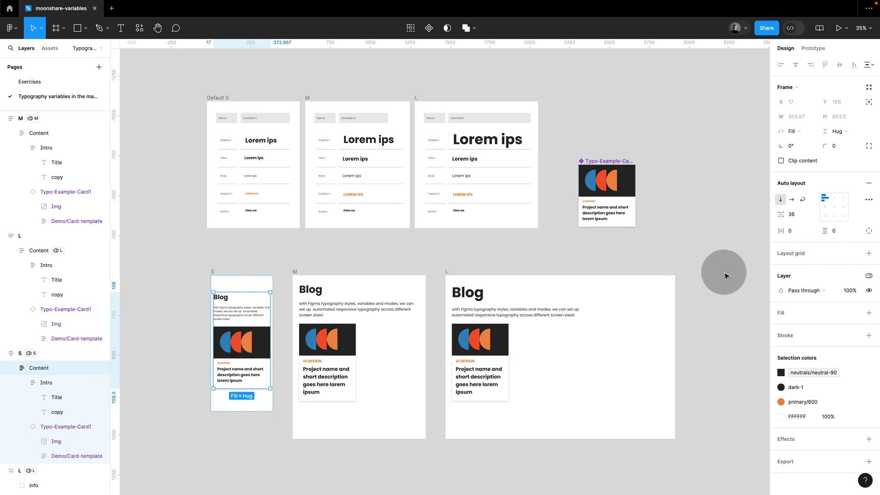
- Move the Blog content block from the L frame into M, then back into L
{"action": "left_click", "coordinate": [508, 323]}
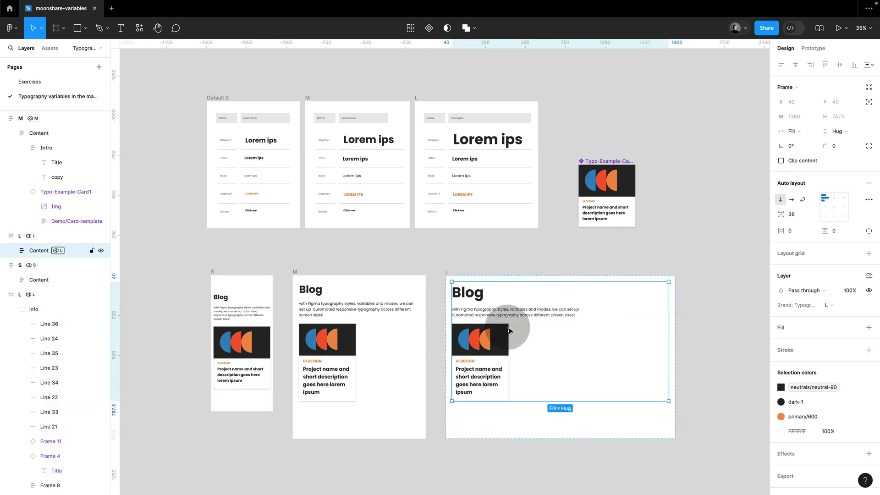
{"action": "left_click_drag", "start_coordinate": [509, 330], "coordinate": [344, 312]}
{"action": "left_click", "coordinate": [465, 305]}
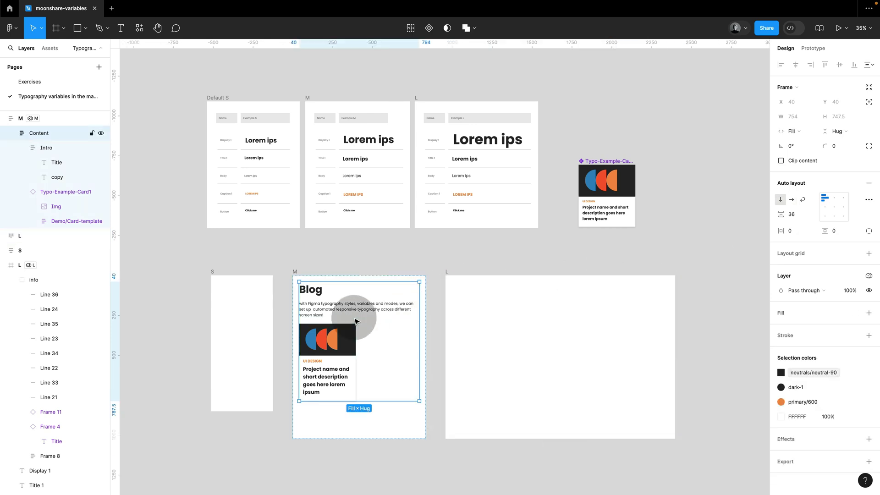
{"action": "left_click_drag", "start_coordinate": [357, 321], "coordinate": [500, 311]}
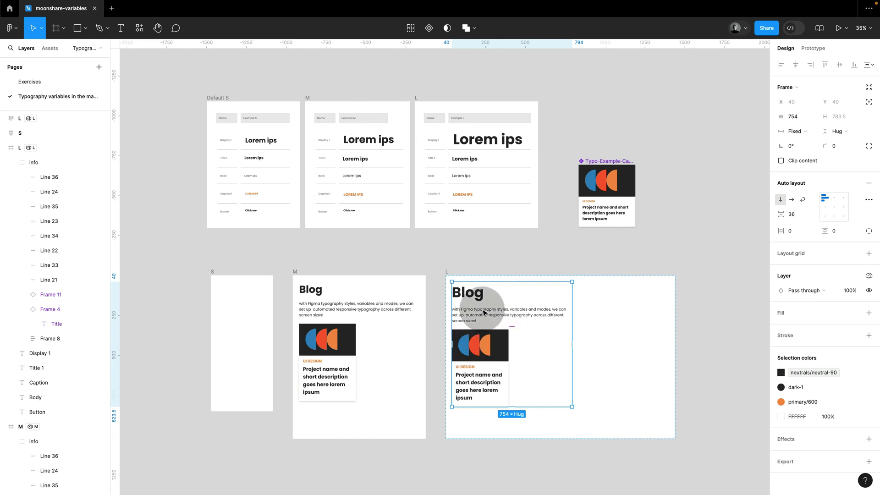
- Drop the Blog content into the S frame and set its width to Fill container
{"action": "left_click_drag", "start_coordinate": [475, 317], "coordinate": [249, 324]}
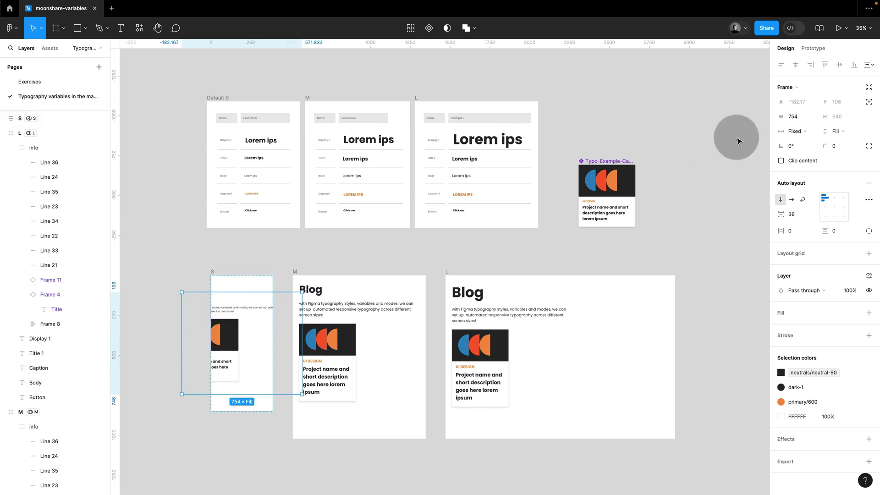
{"action": "left_click", "coordinate": [795, 131]}
{"action": "left_click", "coordinate": [818, 154]}
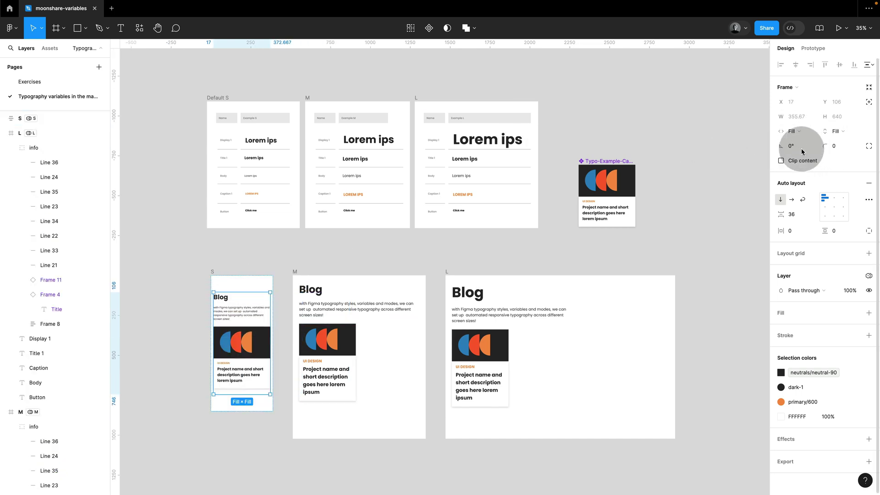
{"action": "left_click", "coordinate": [233, 265]}
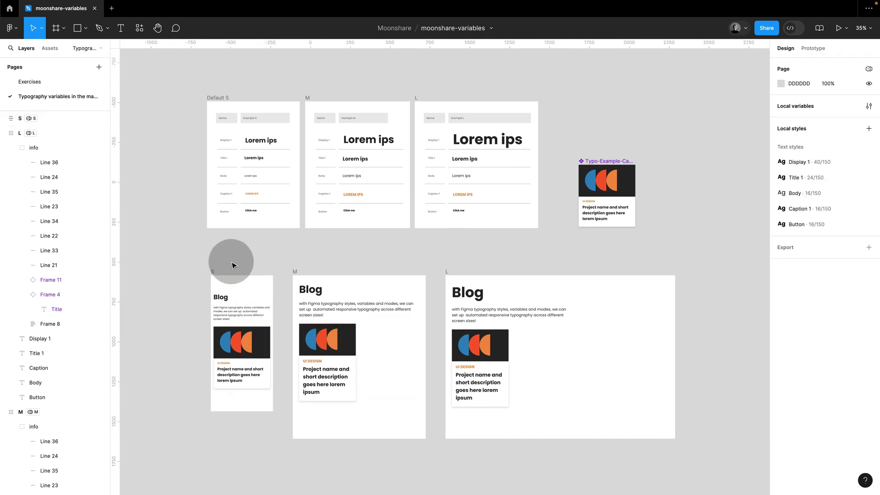
{"action": "left_click", "coordinate": [247, 257]}
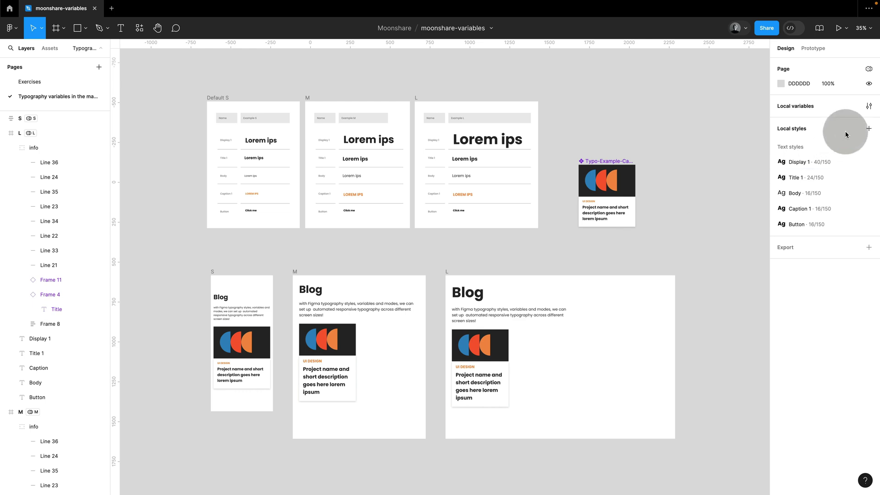
{"action": "left_click", "coordinate": [870, 106]}
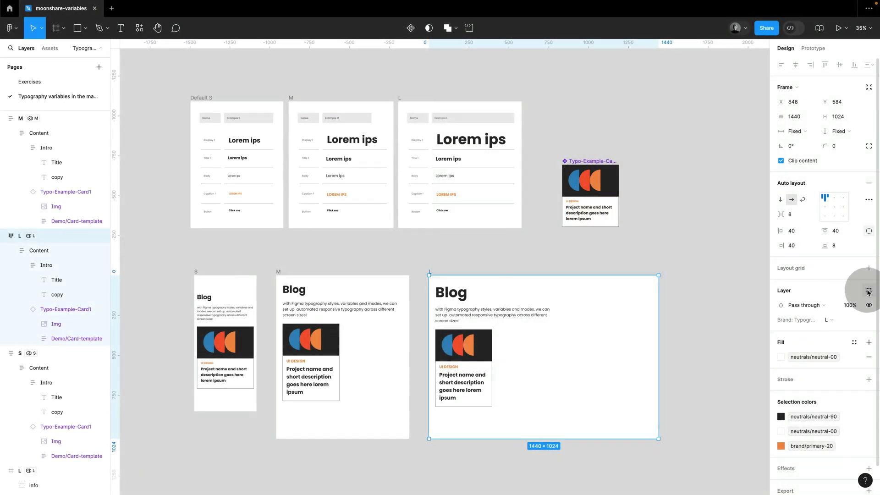
- Switch the L blog frame to the dark mode of Brand: colours
{"action": "left_click", "coordinate": [868, 293]}
{"action": "mouse_move", "coordinate": [806, 317]}
{"action": "left_click", "coordinate": [732, 350]}
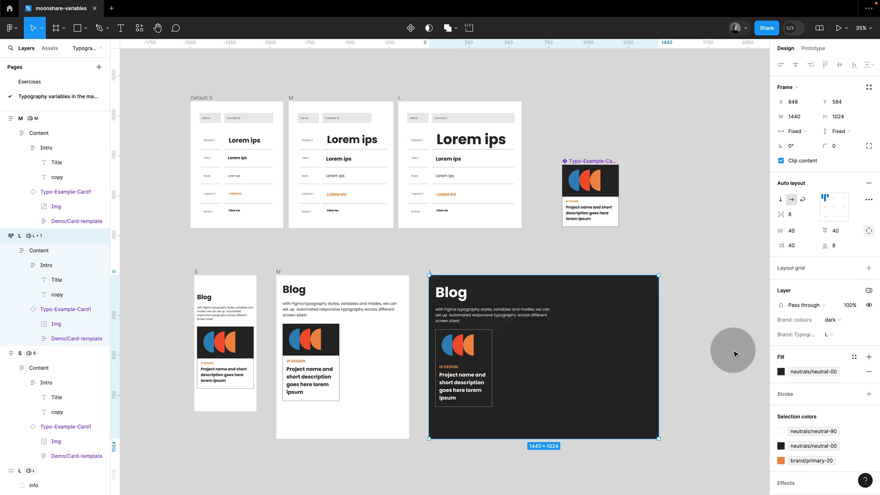
{"action": "left_click", "coordinate": [295, 255]}
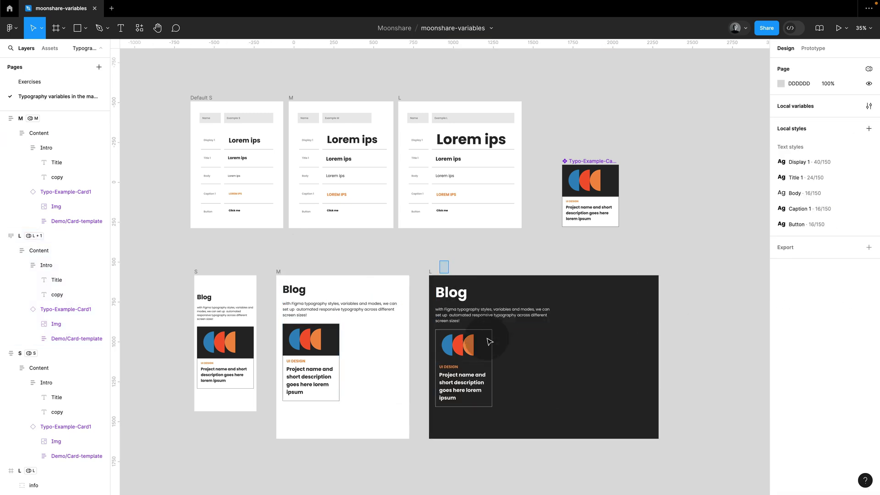
- Replace the dark L frame's content with the Blog content copied from M
{"action": "left_click", "coordinate": [501, 371]}
{"action": "key", "text": "Delete"}
{"action": "left_click", "coordinate": [308, 328]}
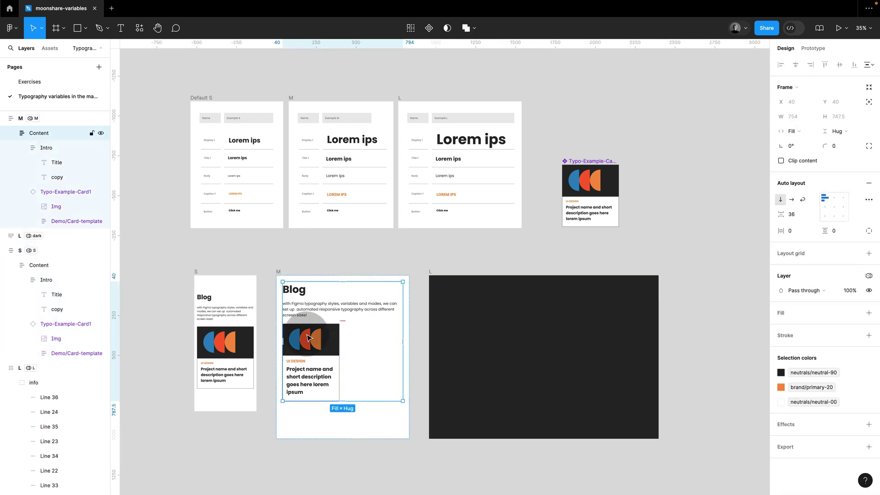
{"action": "left_click_drag", "start_coordinate": [307, 338], "coordinate": [465, 315]}
{"action": "left_click", "coordinate": [473, 262]}
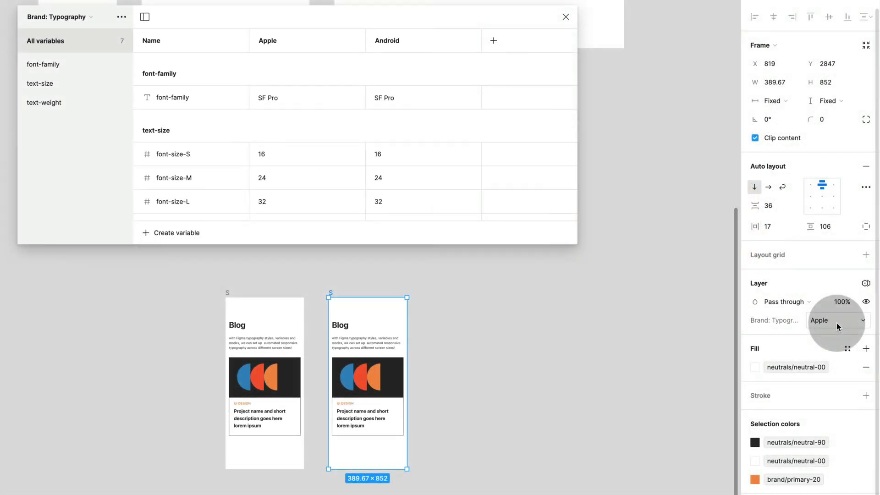
- Switch the second S frame to the Android typography mode so its text uses Roboto
{"action": "left_click", "coordinate": [837, 323]}
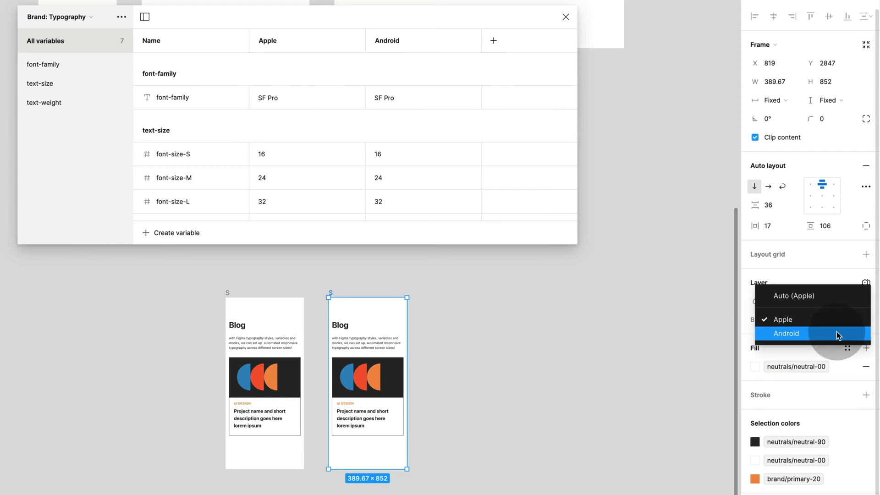
{"action": "left_click", "coordinate": [837, 333]}
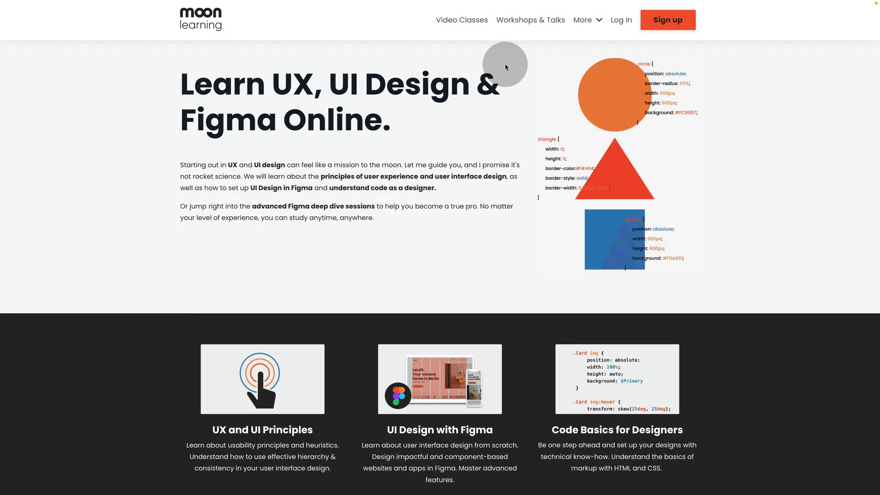
- Go to Video Classes and scroll down to the Figma Deep Dive course cards
{"action": "left_click", "coordinate": [471, 25]}
{"action": "scroll", "coordinate": [654, 216], "scroll_direction": "down", "scroll_amount": 8}
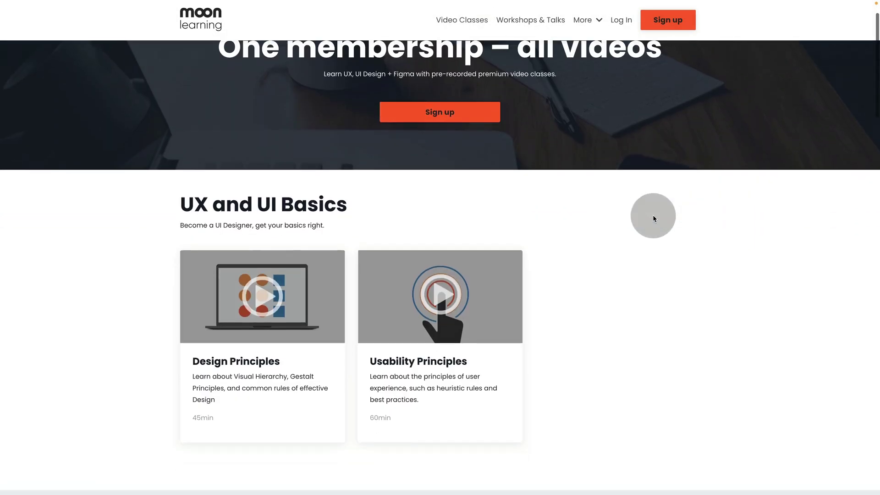
{"action": "scroll", "coordinate": [654, 219], "scroll_direction": "down", "scroll_amount": 13}
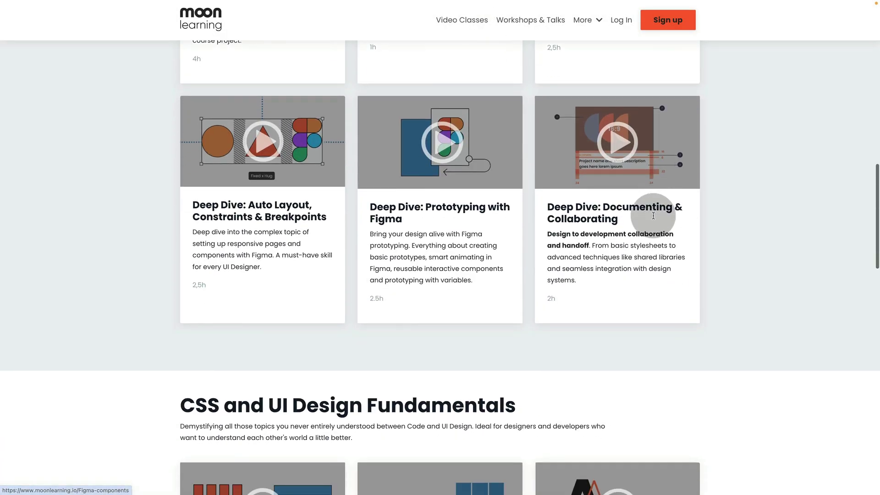